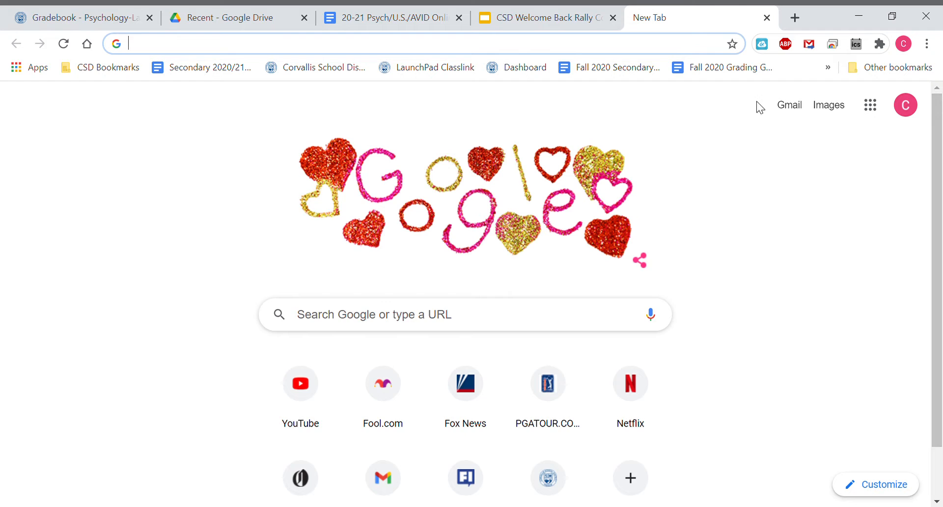
- Open Google Sheets from the Google apps and create a new blank spreadsheet
click(873, 108)
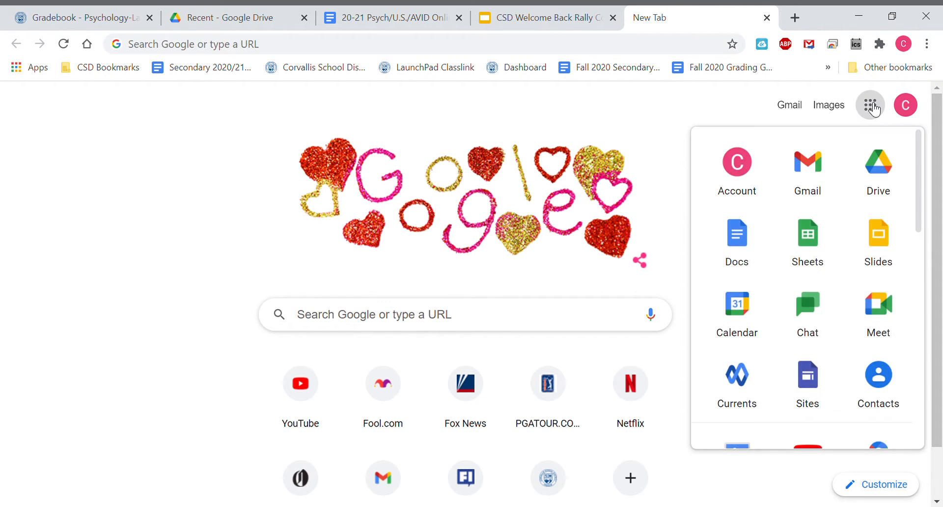
click(815, 247)
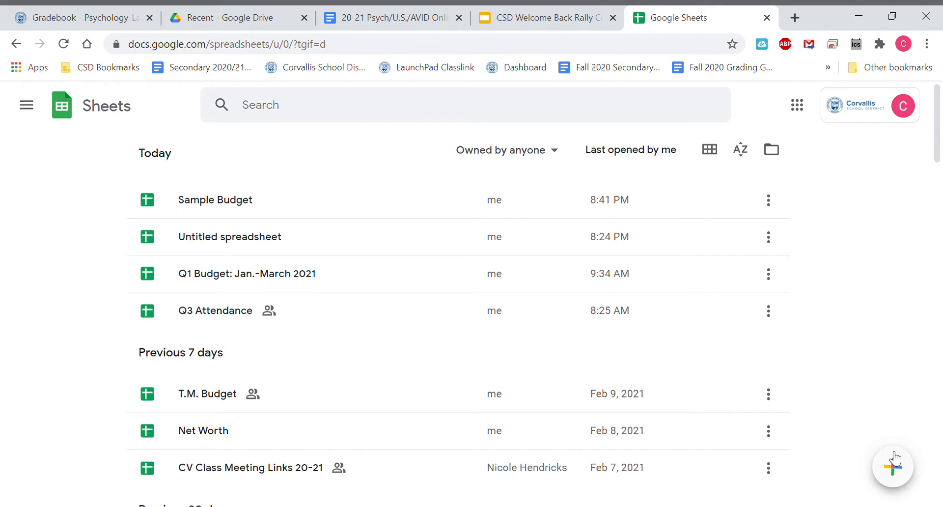
click(895, 471)
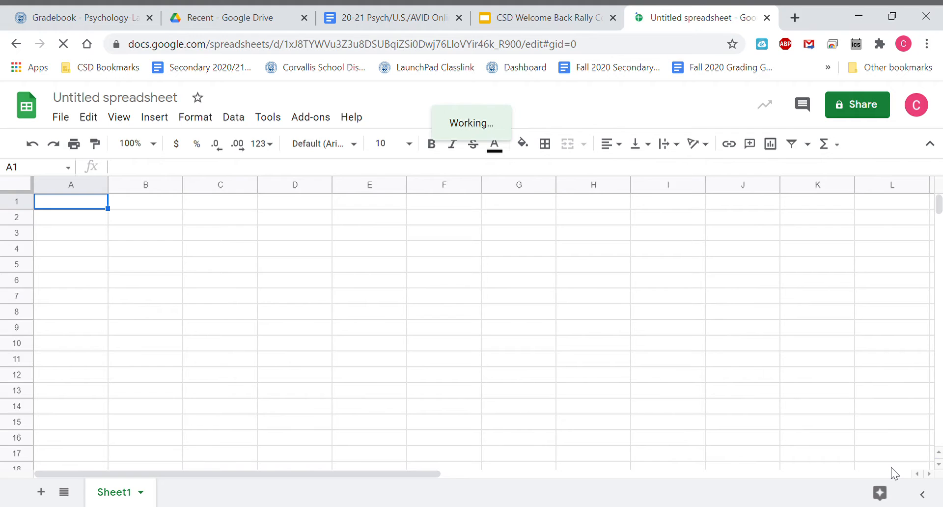
key(Down)
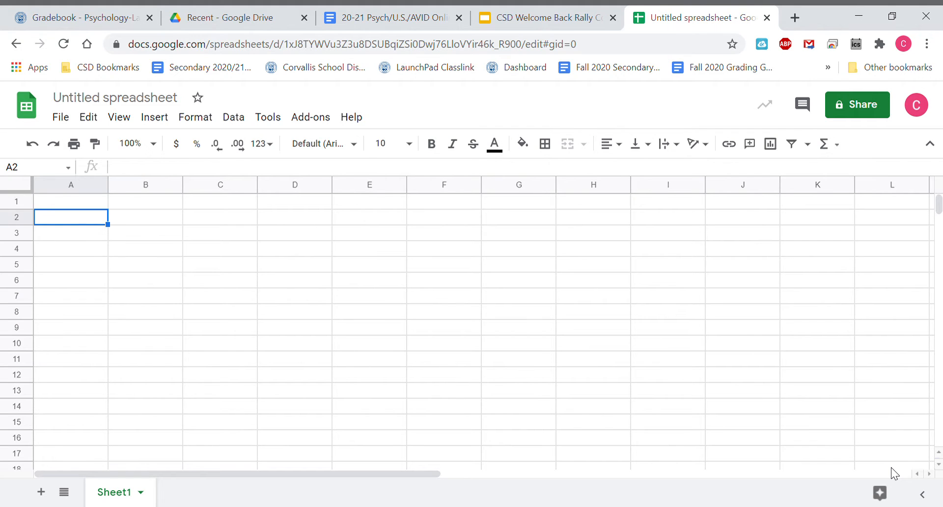
- Rename the untitled spreadsheet as "Sample Budget"
click(151, 104)
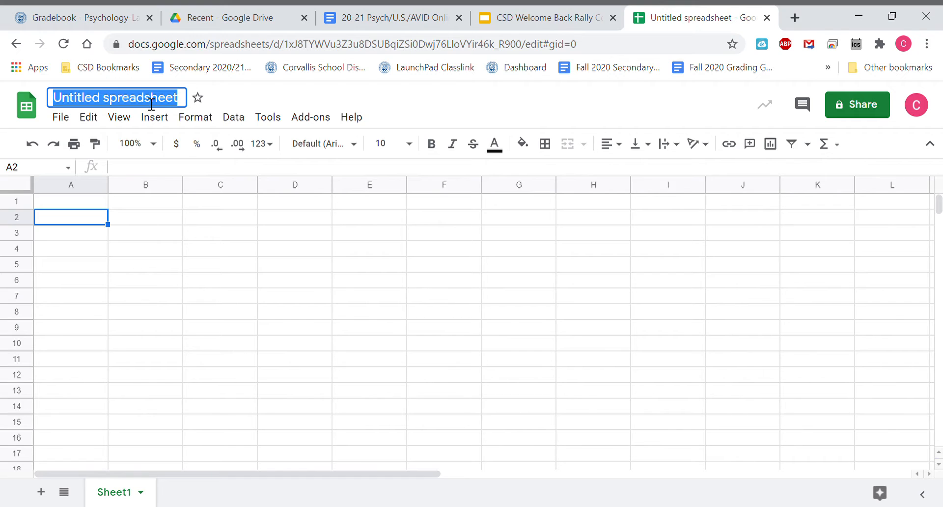
text(Sample Budg)
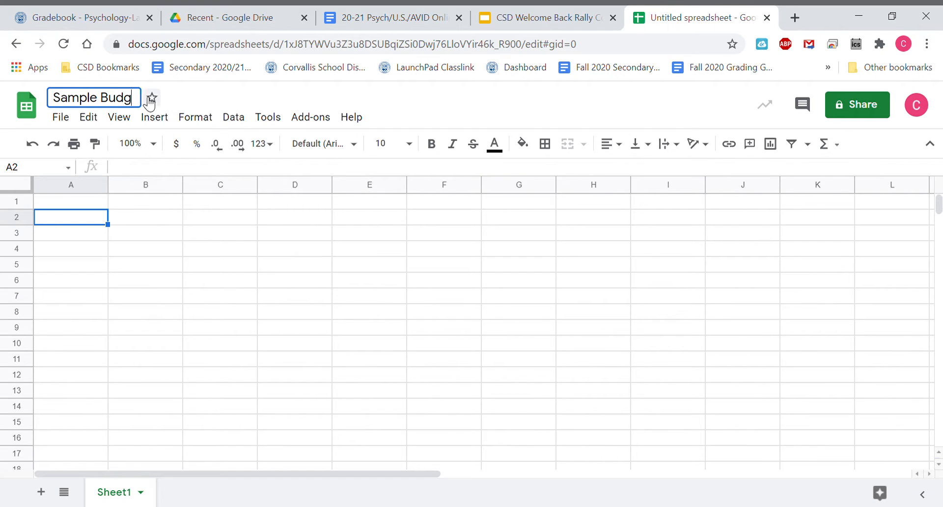
text(et)
- Enter the label "Income" in cell A2
click(69, 217)
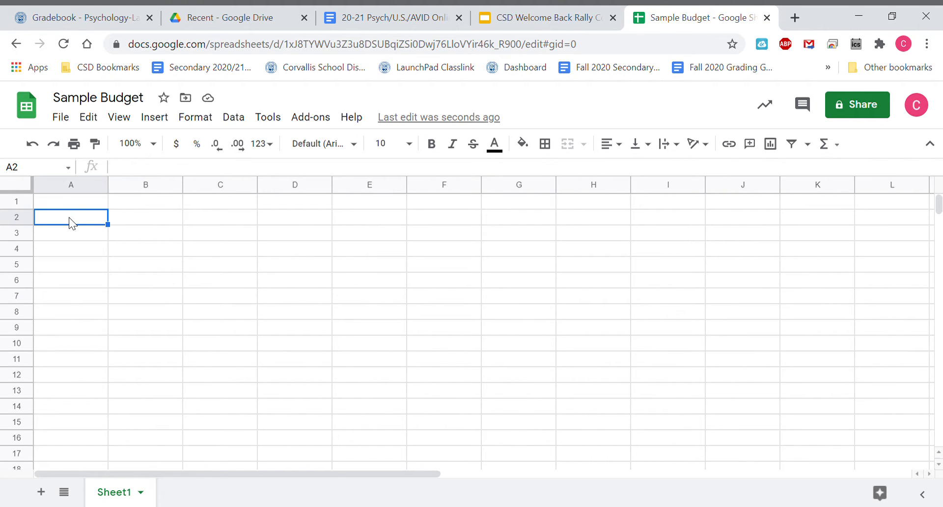
text(Income)
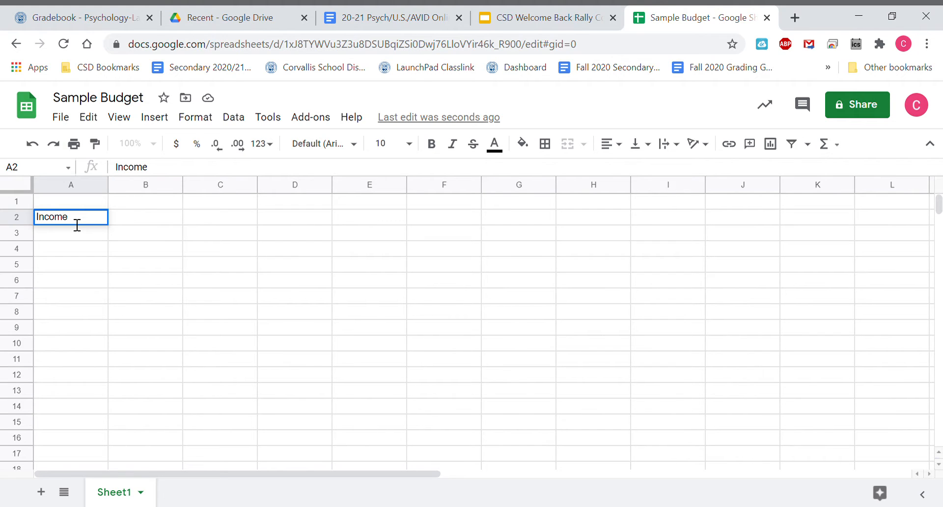
key(Return)
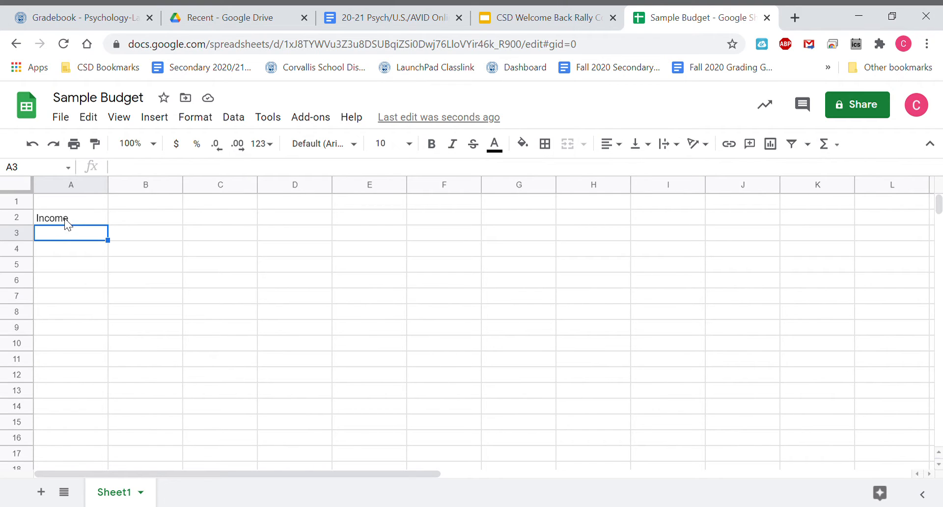
- Replace the text in cell A2 with the income source "Shari's"
double_click(68, 219)
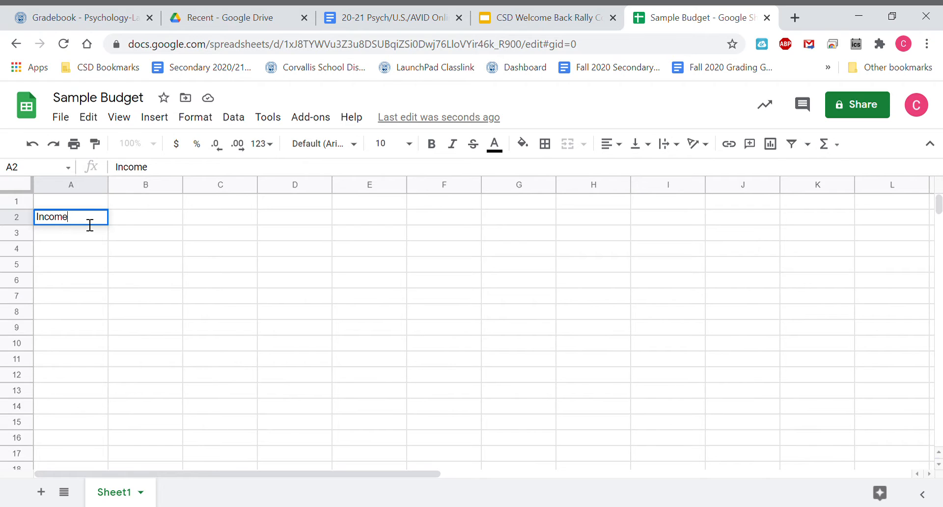
key(BackSpace)
key(BackSpace)
key(BackSpace)
key(BackSpace)
key(BackSpace)
key(BackSpace)
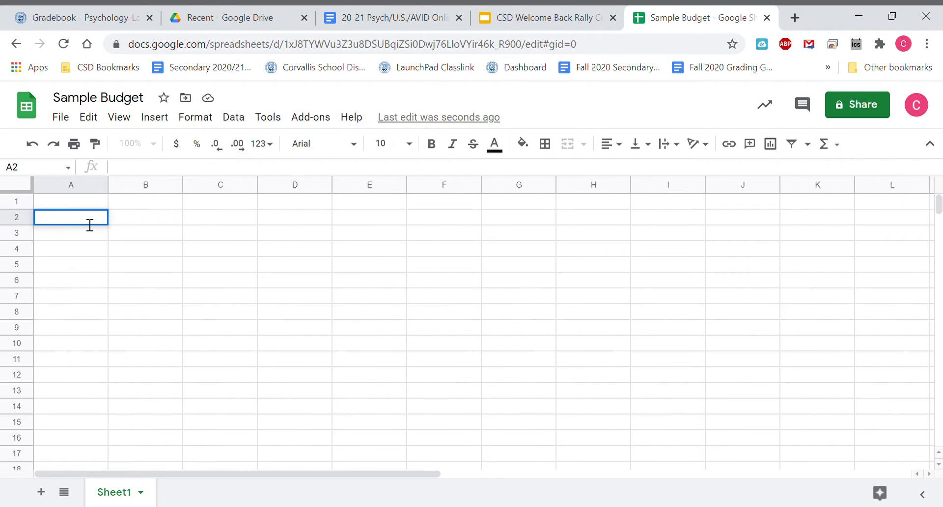
text(Shari's)
- Enter "Starbucks" as the second income source in cell A3
click(78, 234)
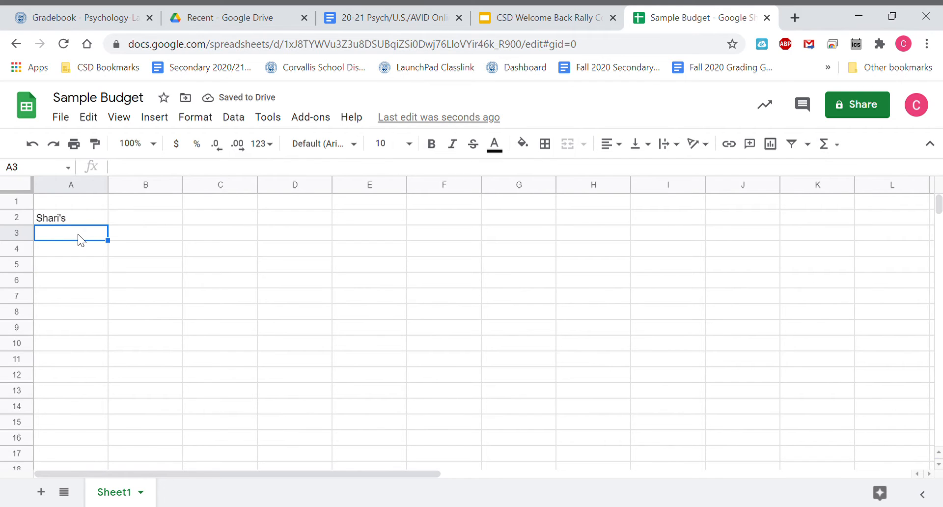
text(Starb)
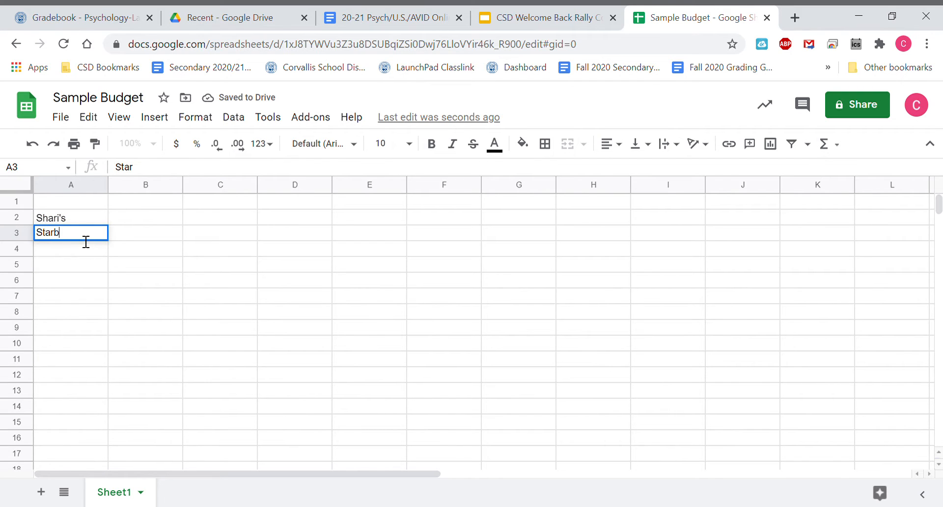
text(ucks)
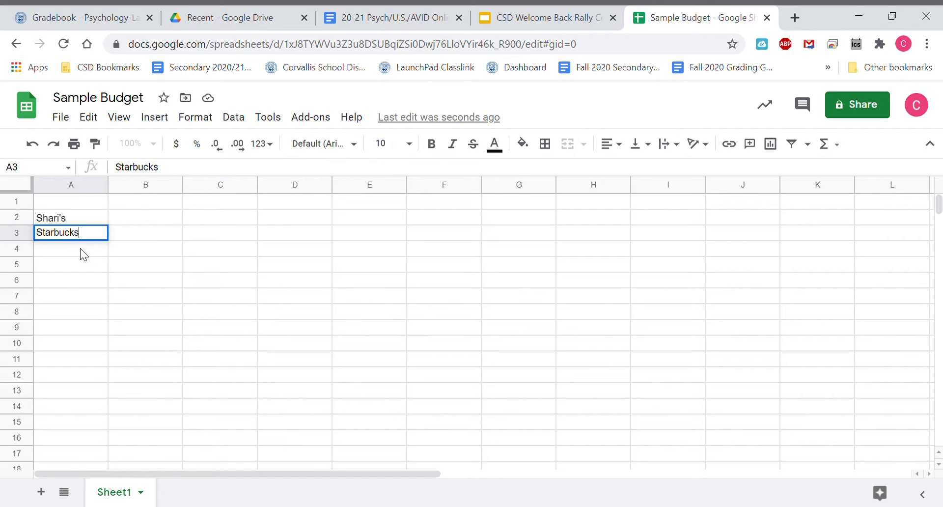
key(Return)
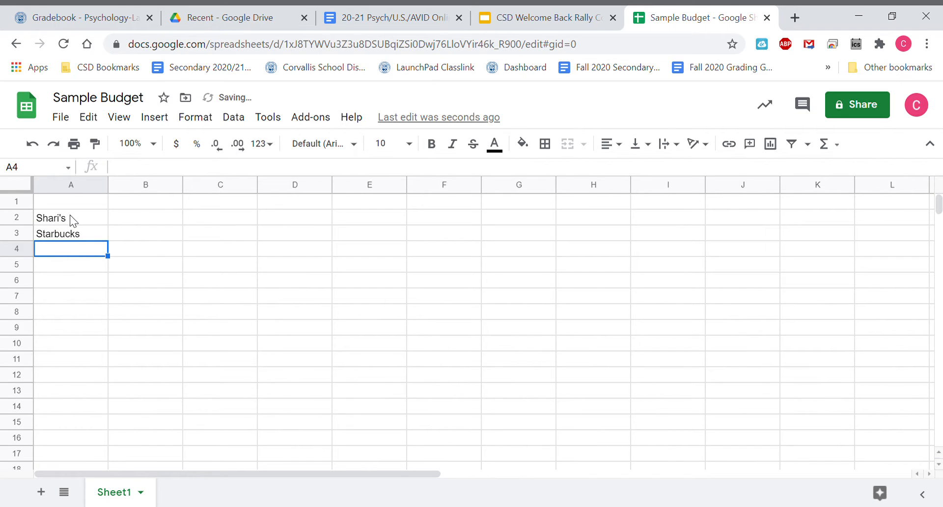
- Fill the two income source cells A2:A3 with light green
click(70, 214)
shift+click(74, 232)
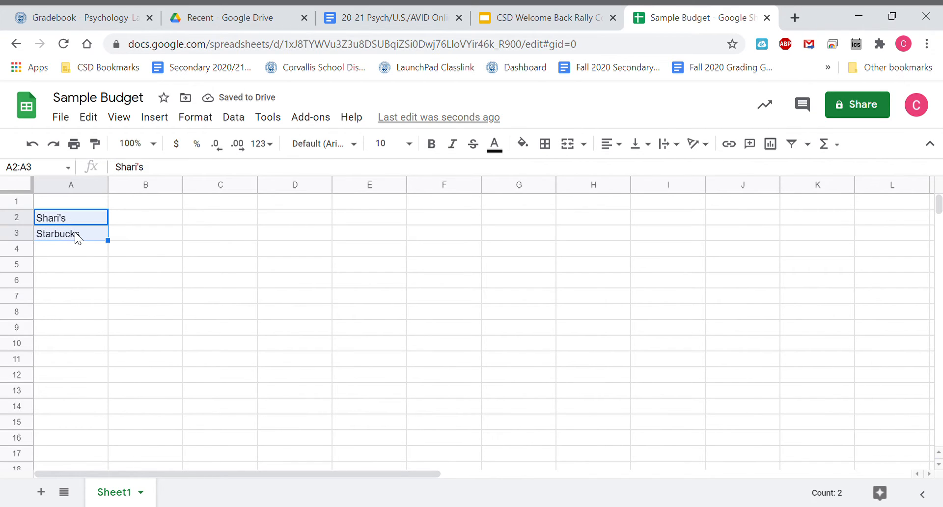
click(523, 144)
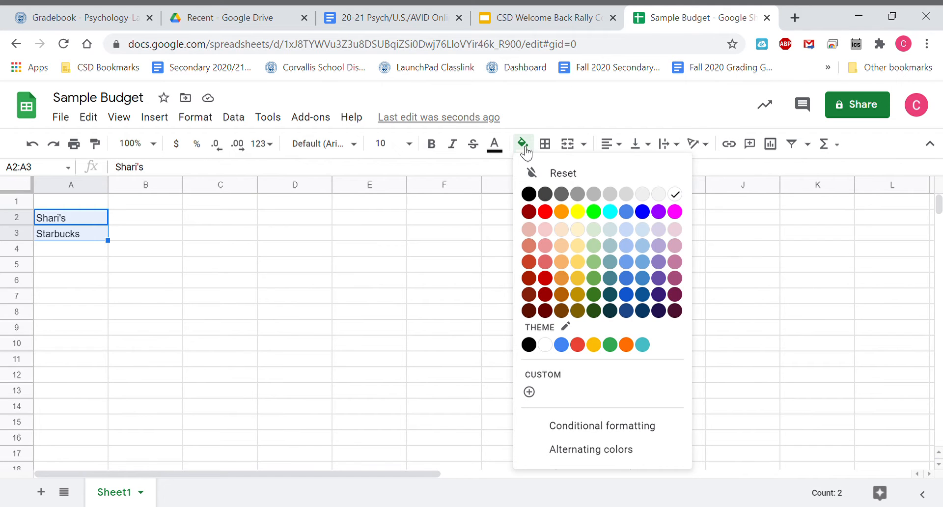
click(594, 229)
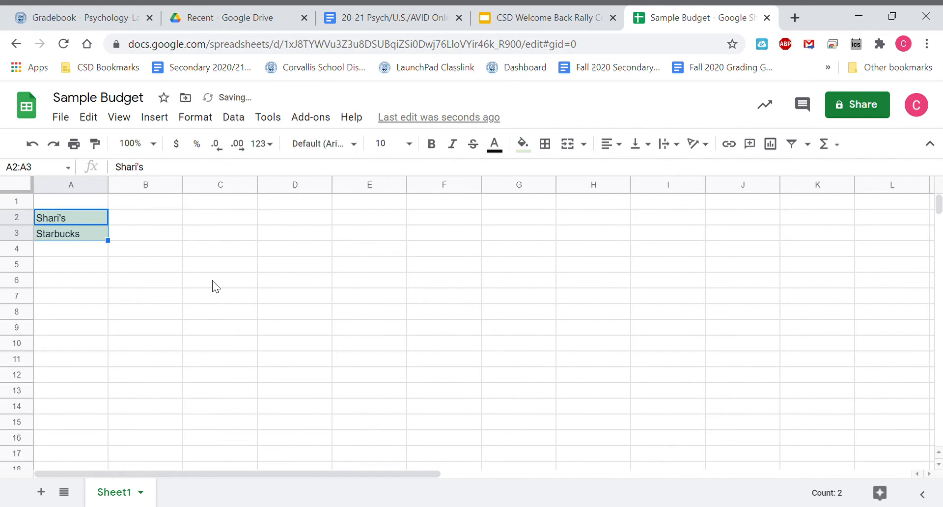
- List the expense categories "Rent", "Food" and "Gas" in cells A4 to A6
click(60, 250)
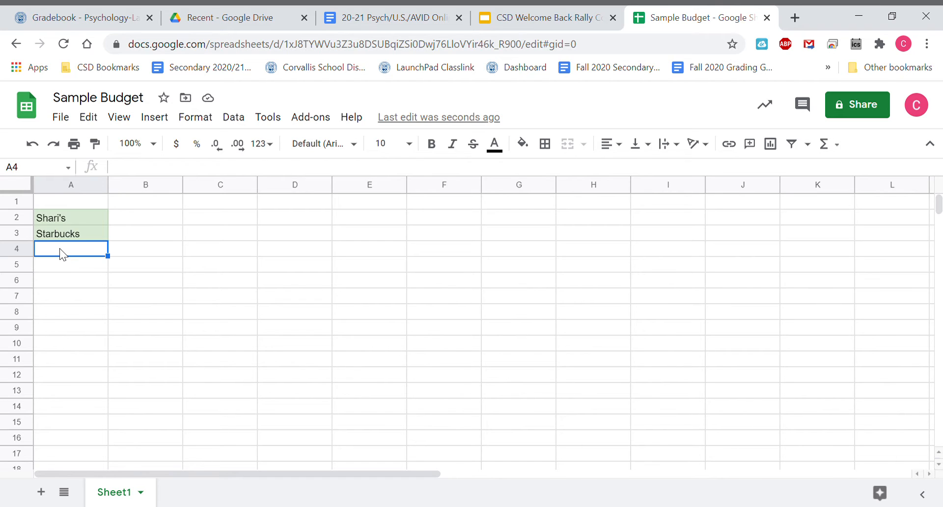
text(Rent)
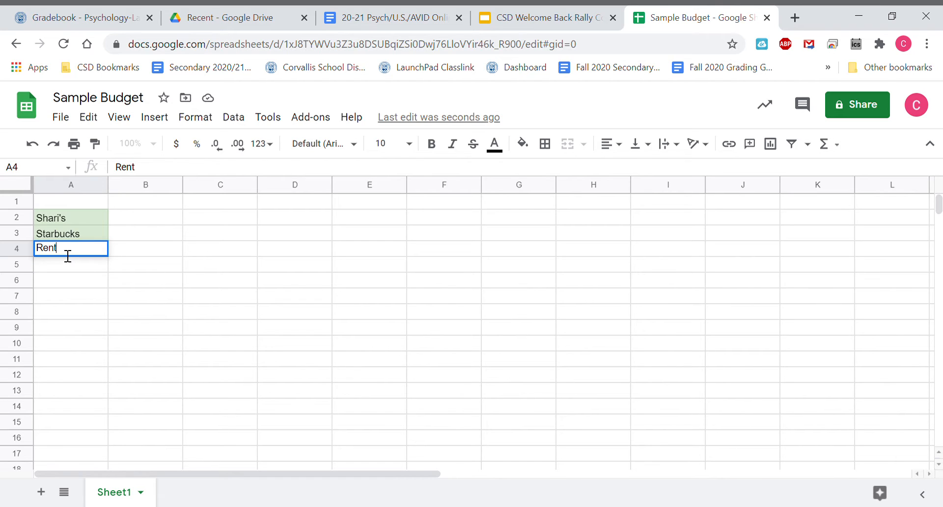
key(Return)
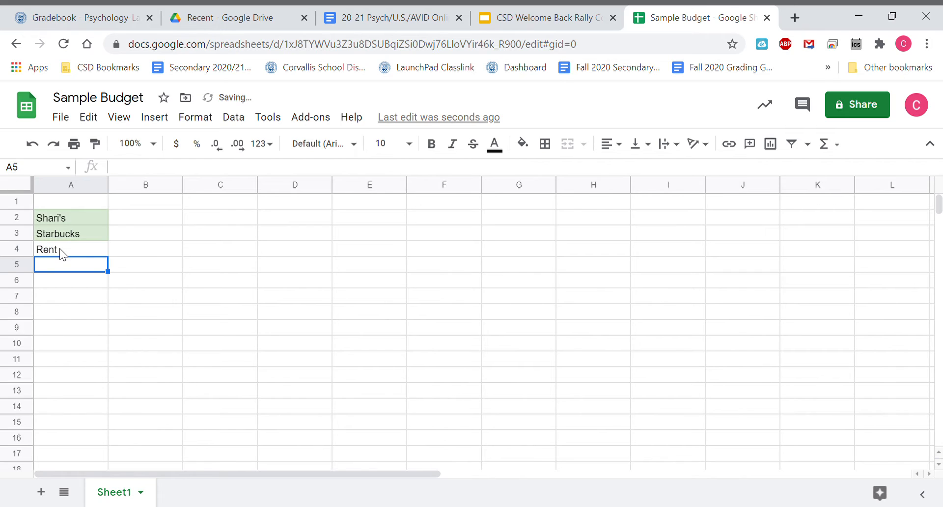
text(Food)
key(Return)
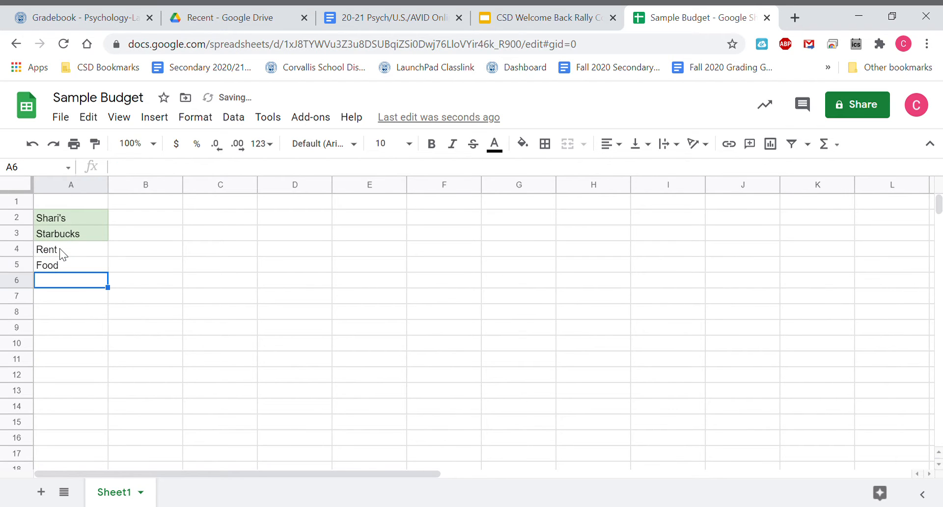
text(Gas)
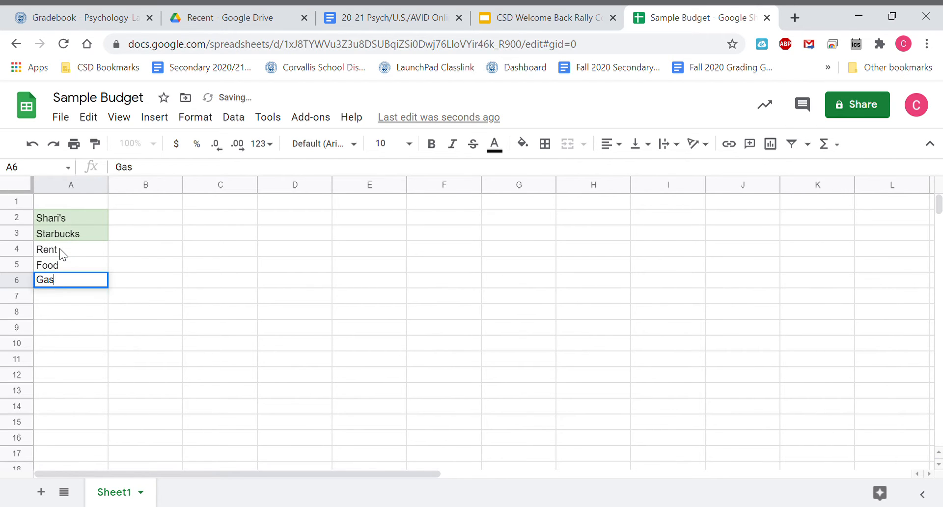
key(Return)
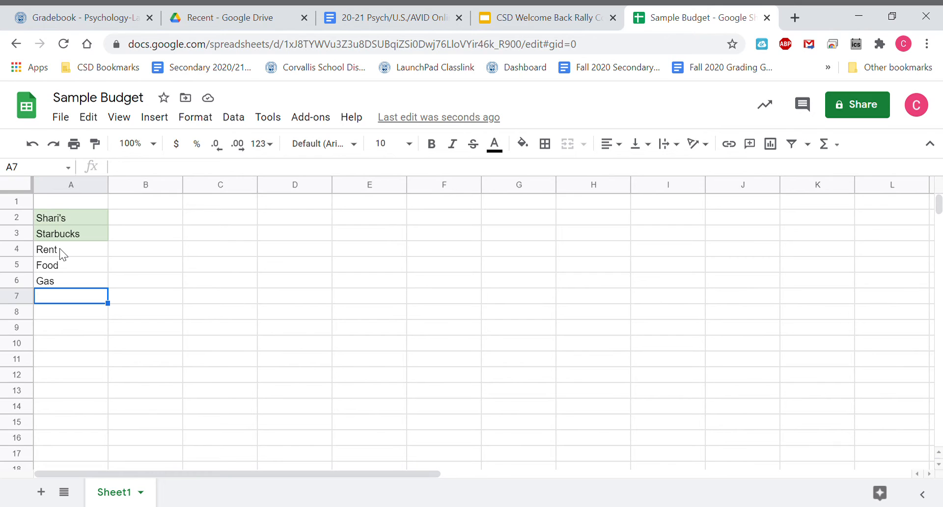
- Add the expense categories "Cable/Internet" in cell A7 and "Electricity" in cell A8
text(Cab)
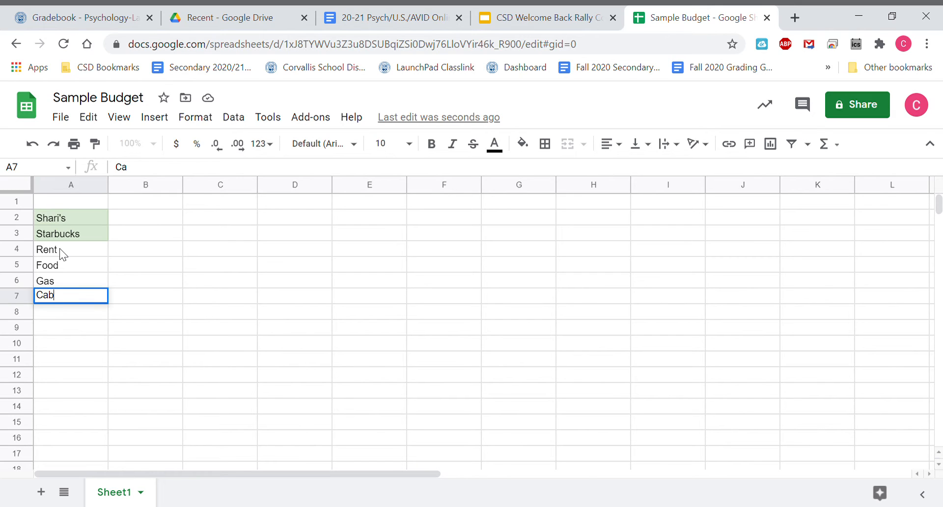
text(le/Internet)
key(Return)
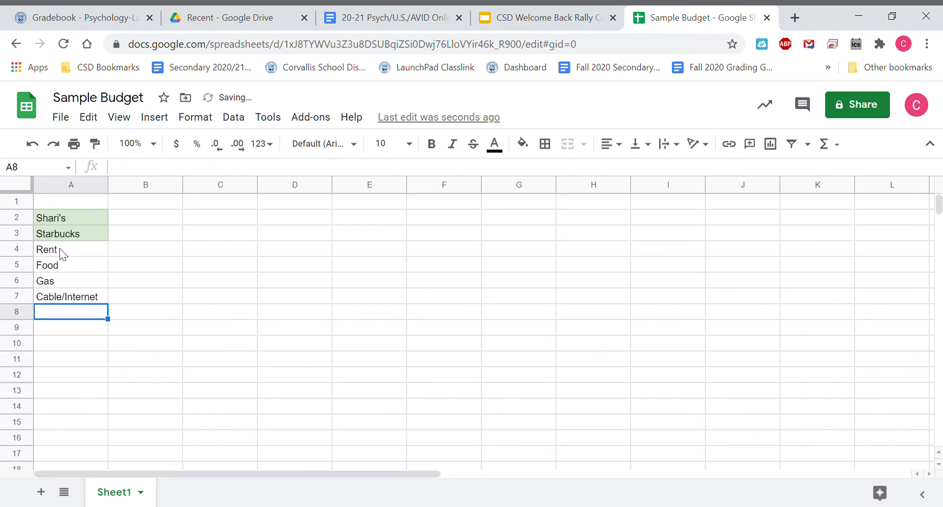
text(E)
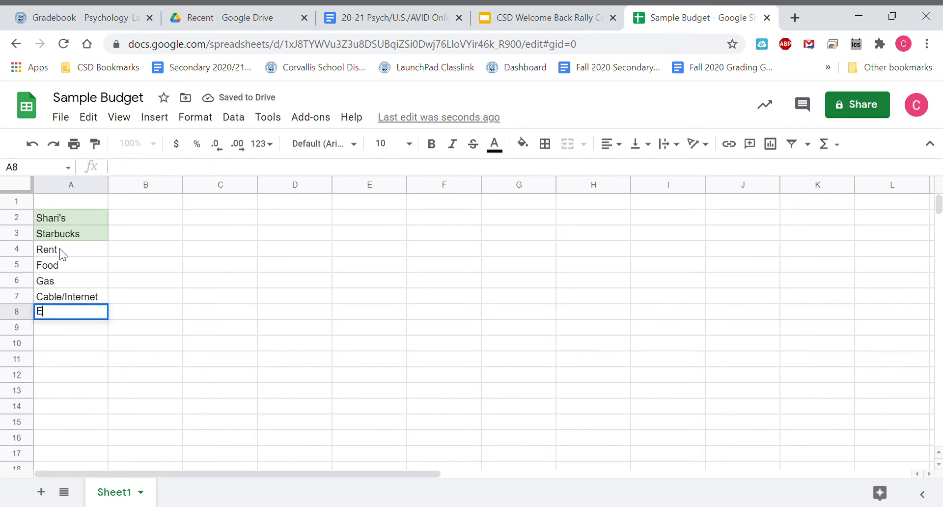
text(lectricity)
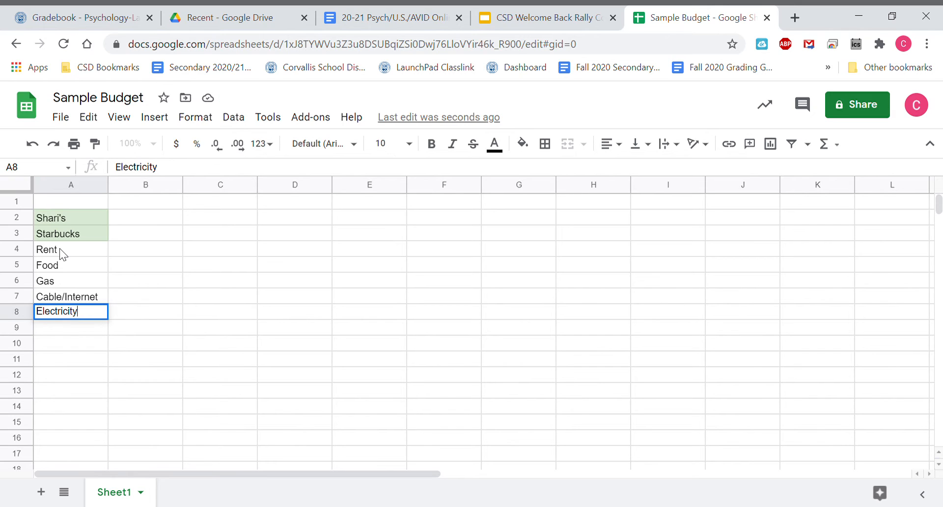
key(Return)
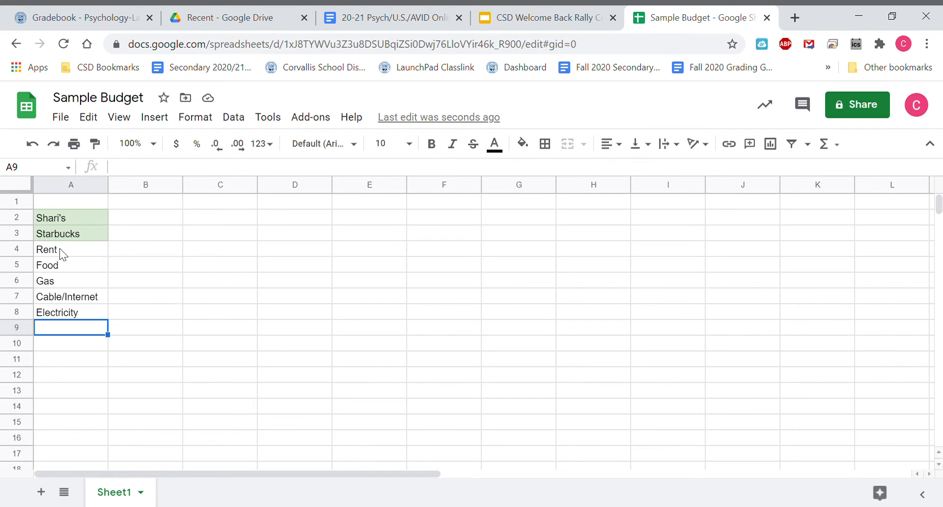
- Add the expense categories "Phone", "Car Insurance" and "Leisure" in cells A9 to A11
text(Phone)
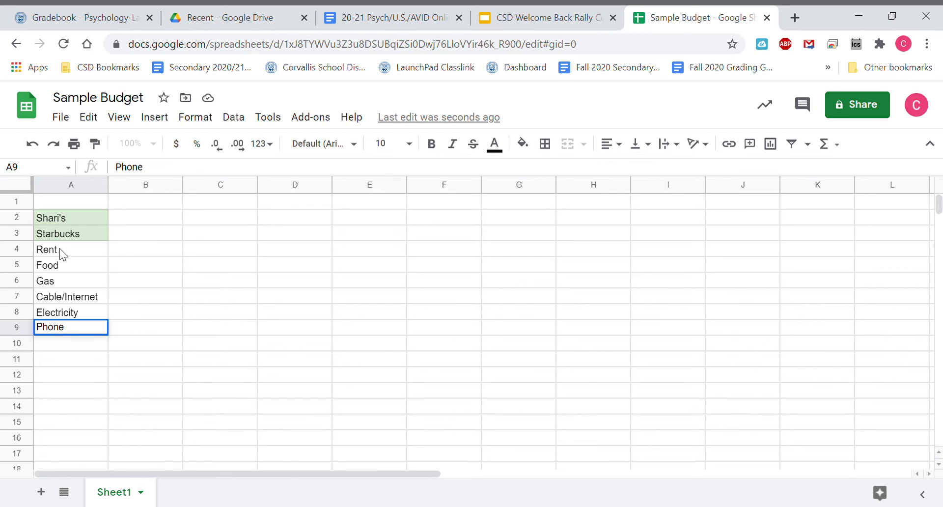
key(Return)
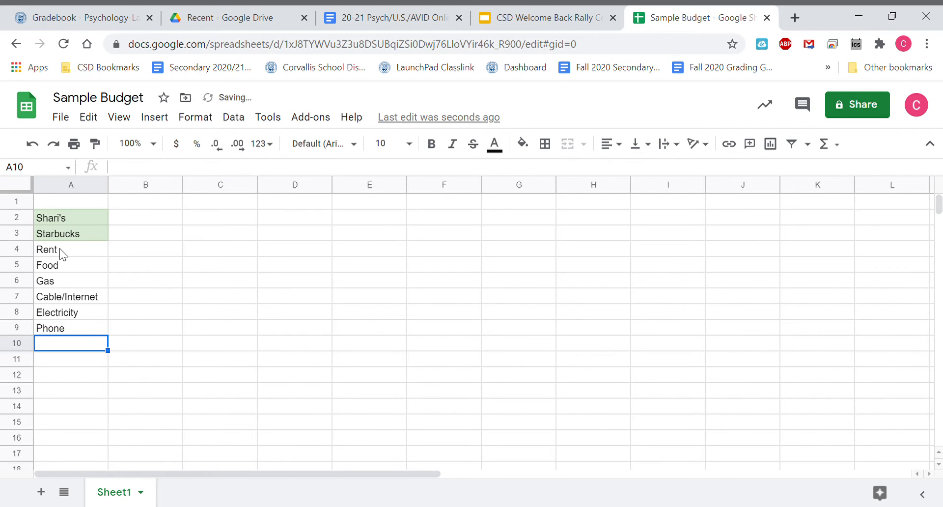
text(Car)
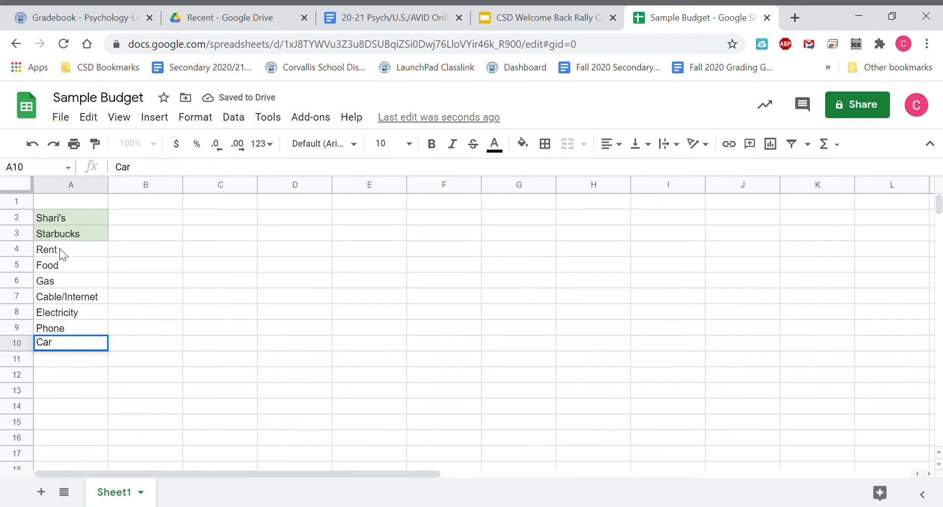
text( Insuranc)
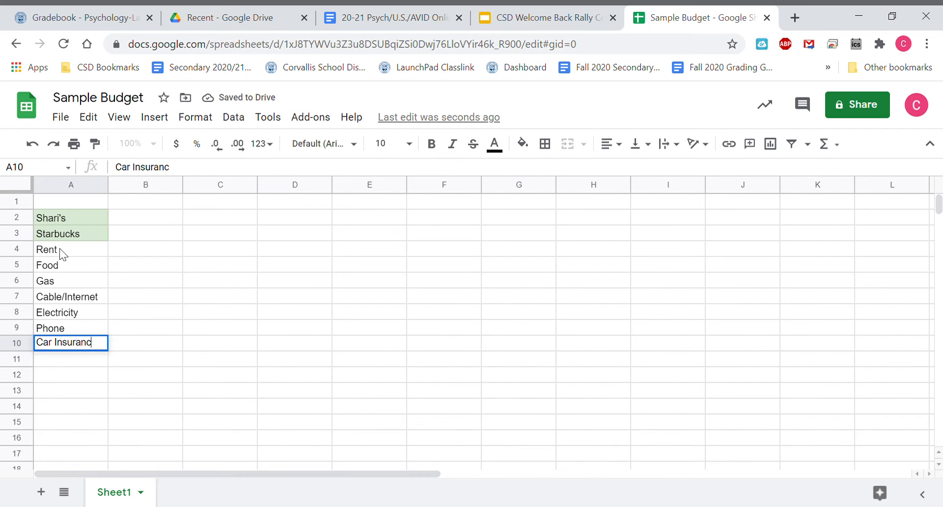
text(e)
key(Return)
text(Le)
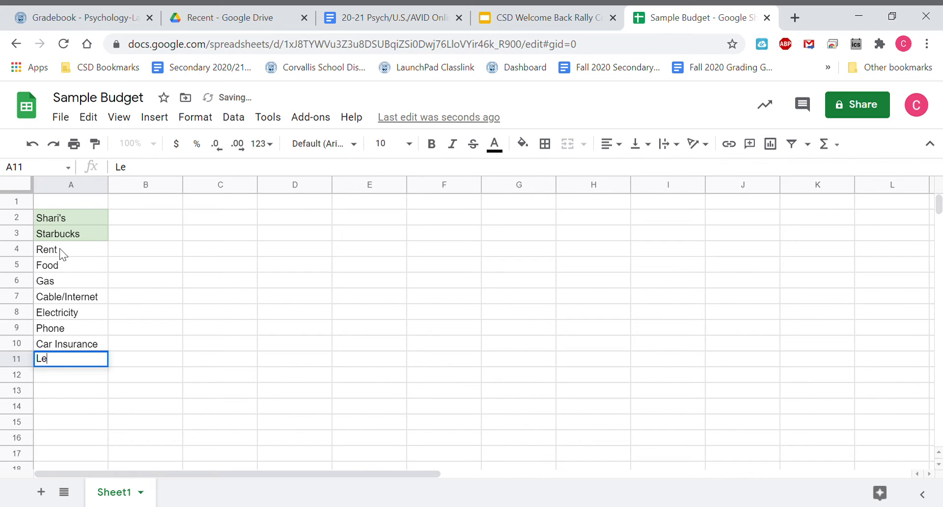
text(isure)
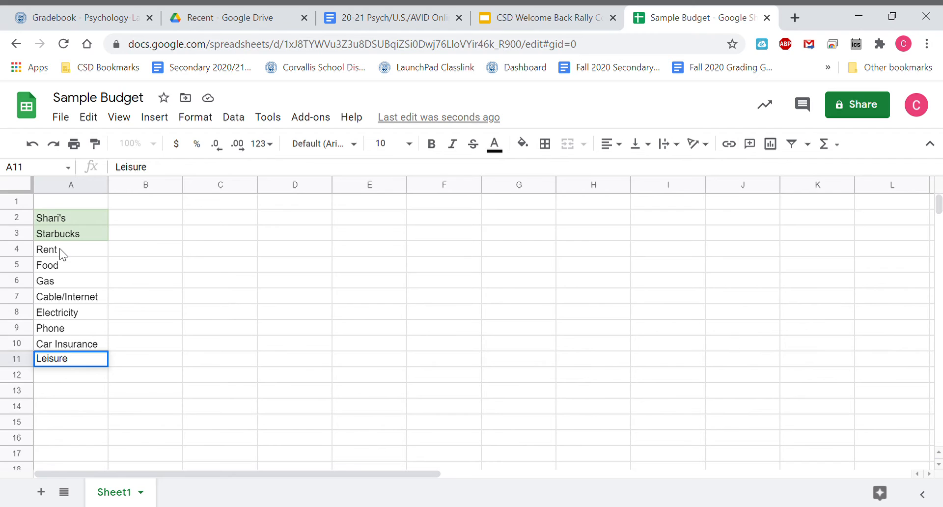
- Add the categories "Retirement" in cell A12 and "Emergency" in cell A13
click(139, 216)
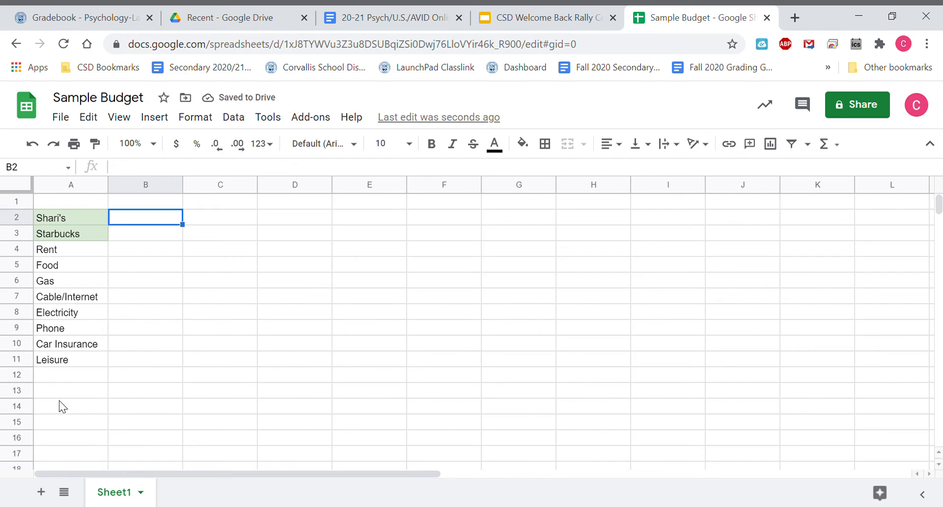
click(59, 377)
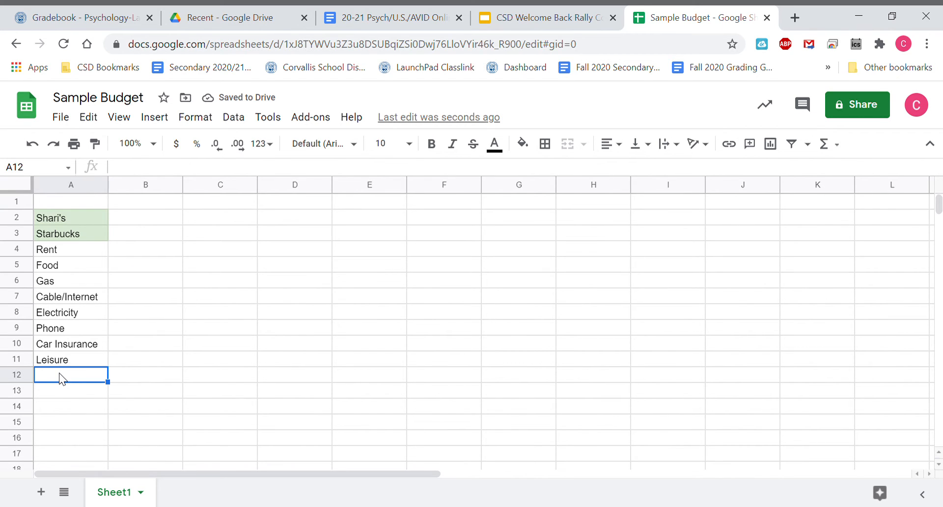
text(Retirement)
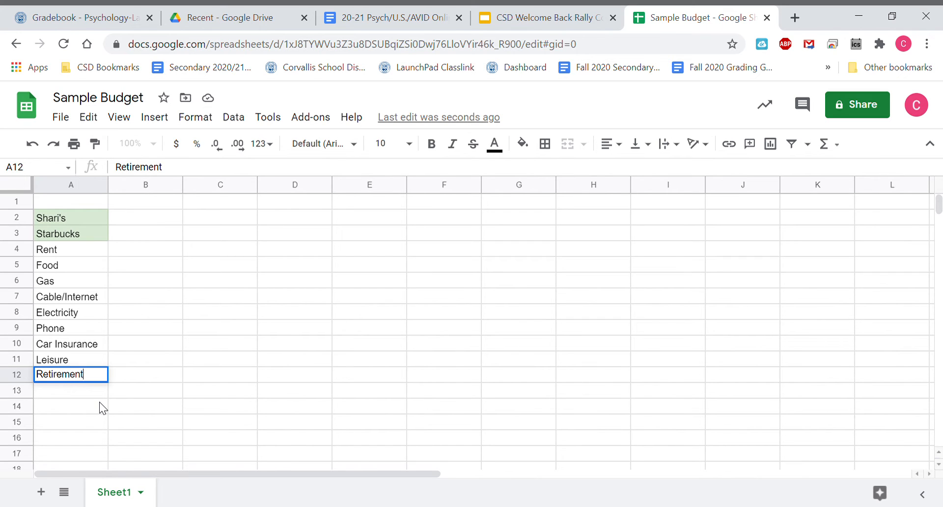
click(76, 391)
text(Emergency)
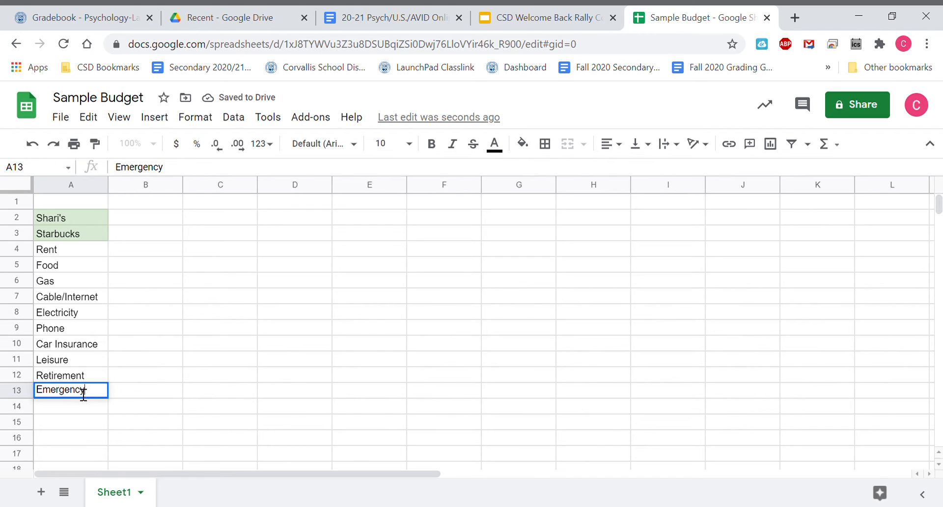
- Enter the income amounts 1000 for Shari's in B2 and 750 for Starbucks in B3
click(148, 220)
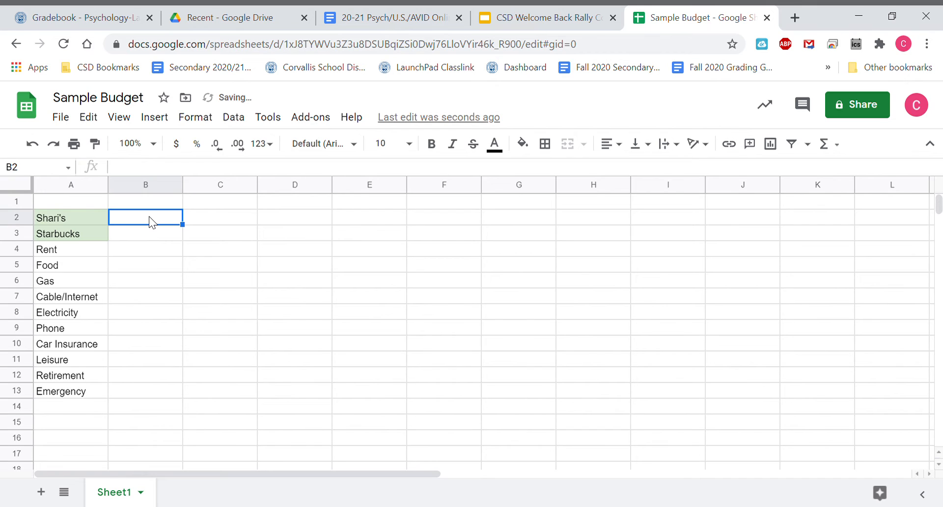
text(1000)
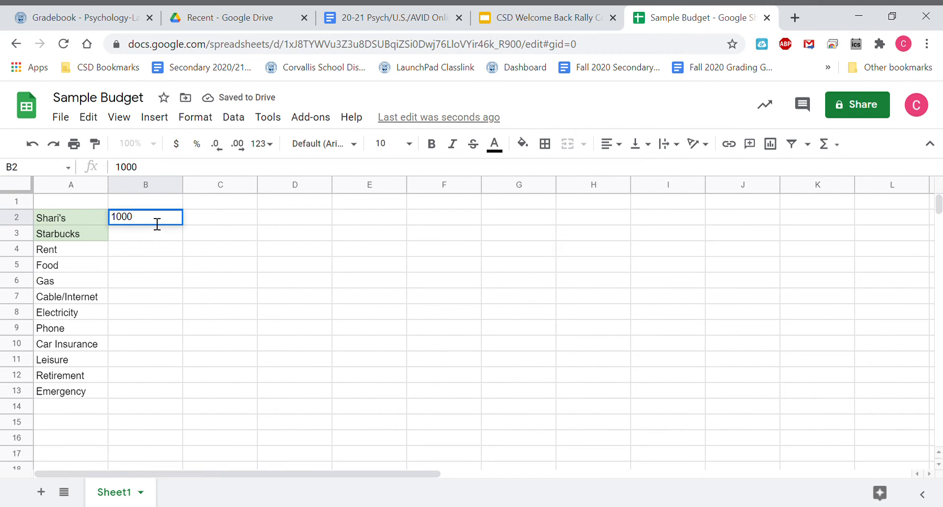
key(Return)
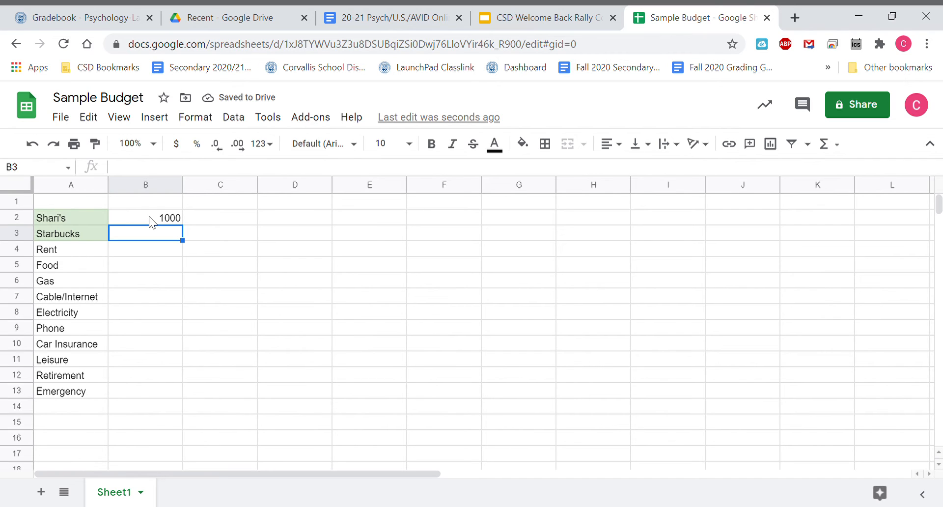
text(750)
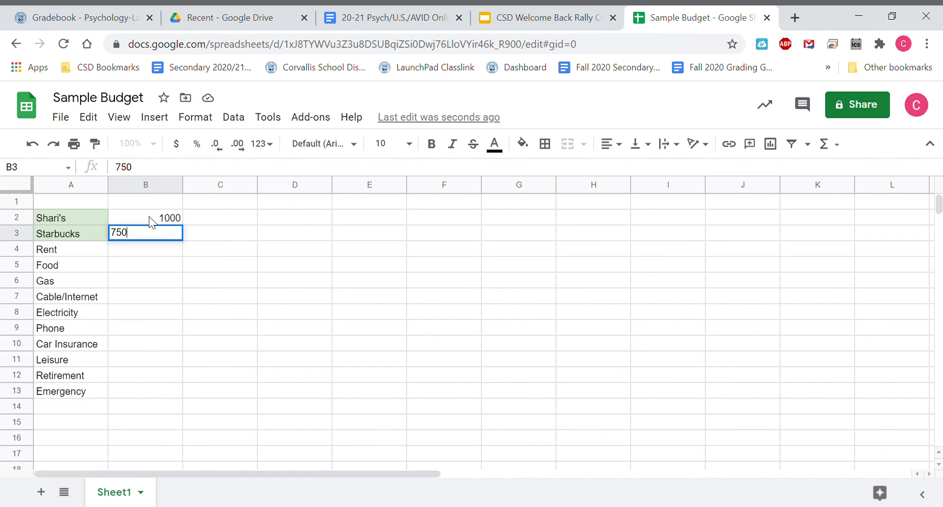
key(Return)
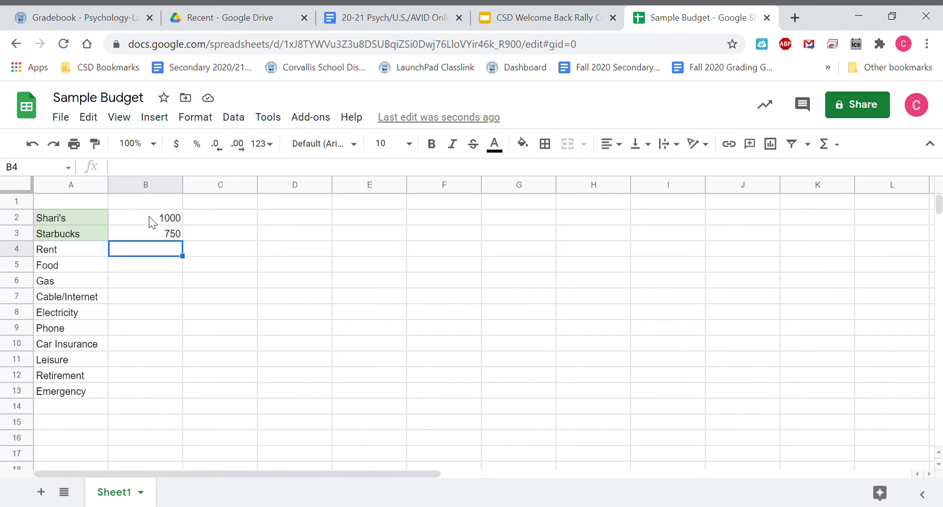
- Enter the expenses for Rent, Food and Gas in B4 to B6 as negative amounts in parentheses: (500), (200) and (100)
text(()
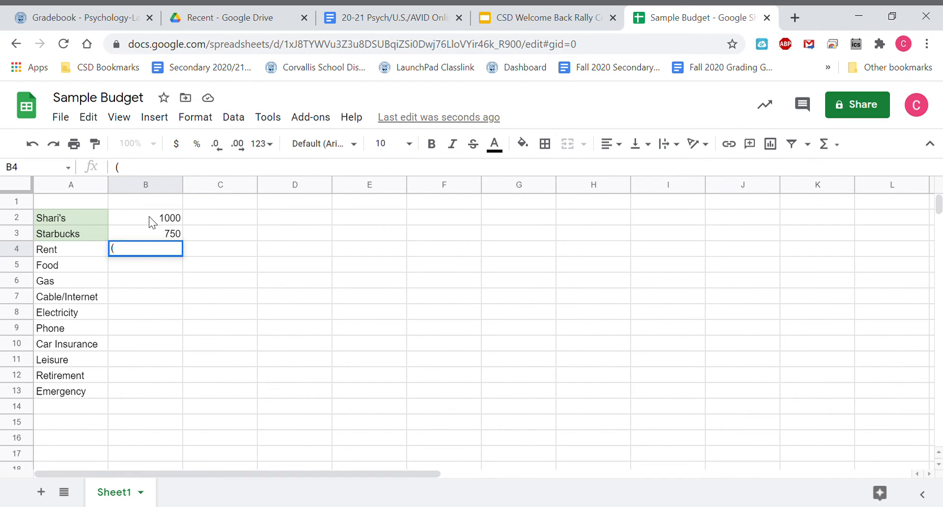
text(500))
key(Return)
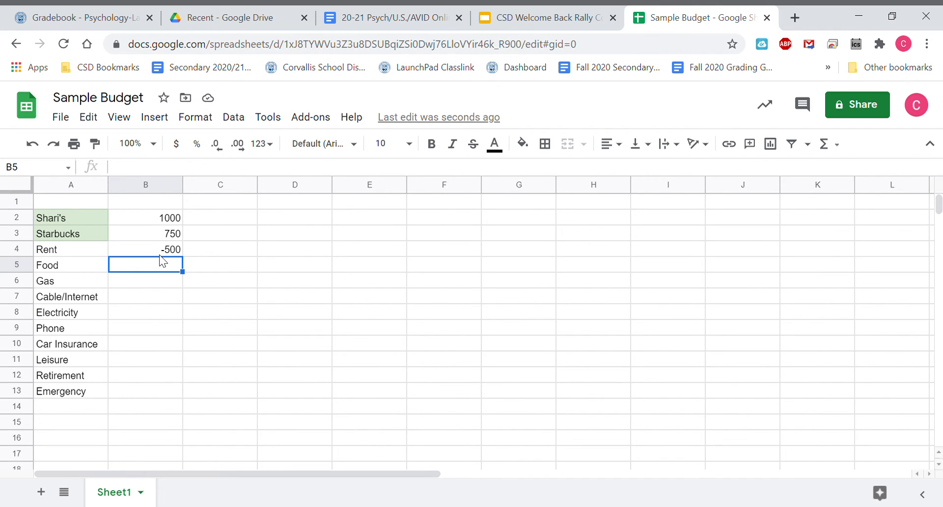
text((200)
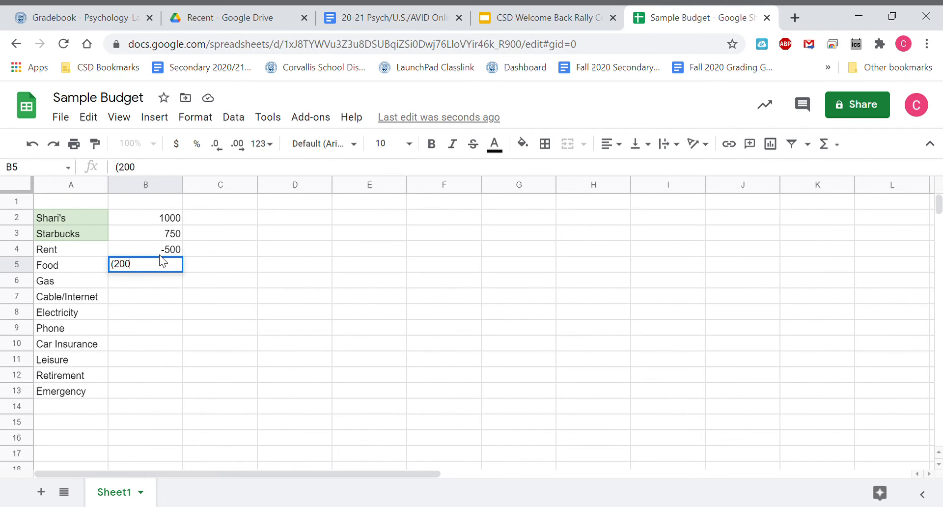
text())
key(Return)
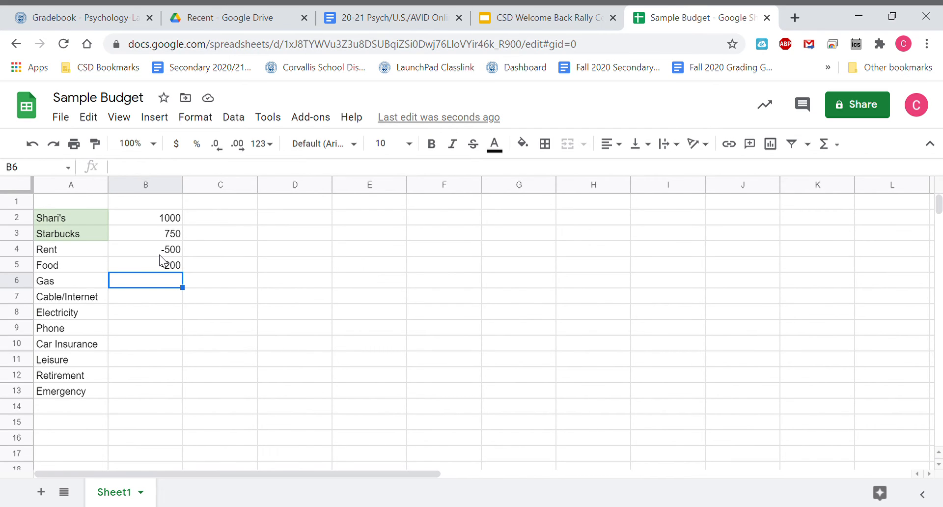
text((100)
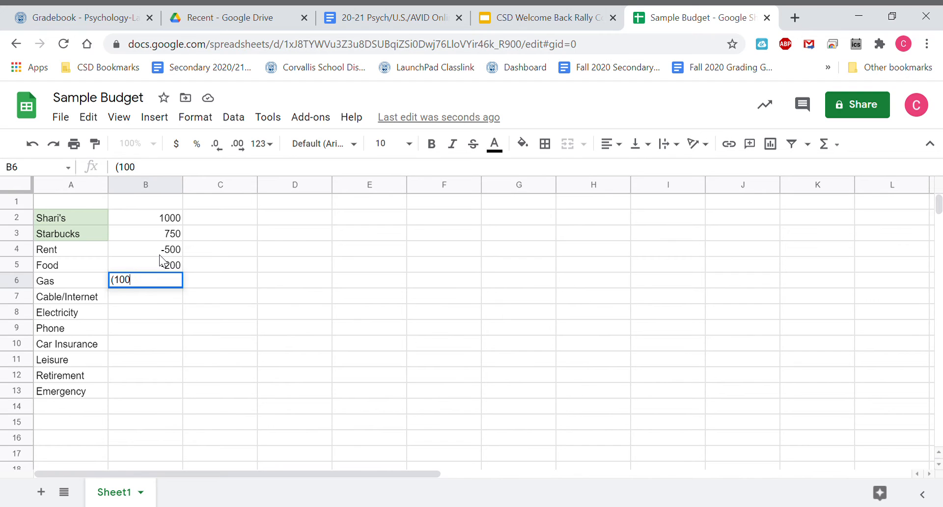
text())
key(Return)
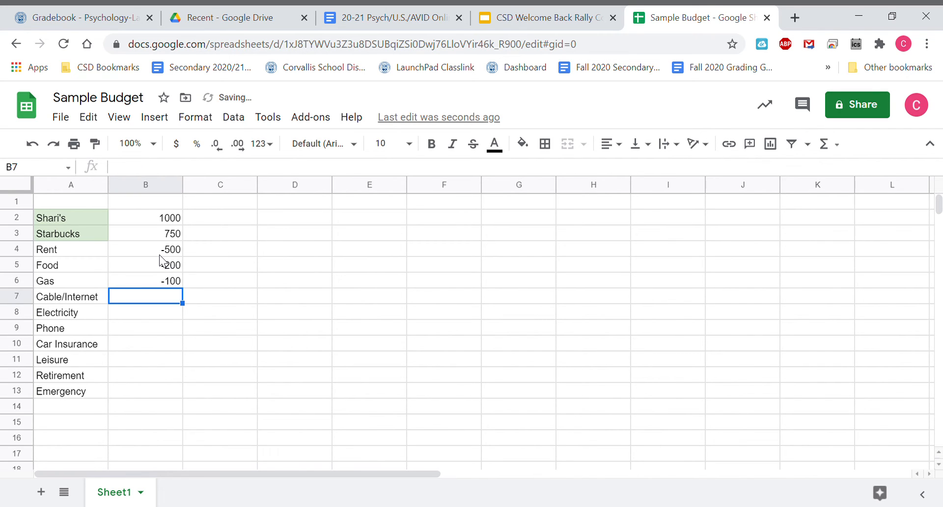
- Enter the negative amounts (75) for Cable/Internet, (50) for Electricity and (50) for Phone in cells B7 to B9
text(()
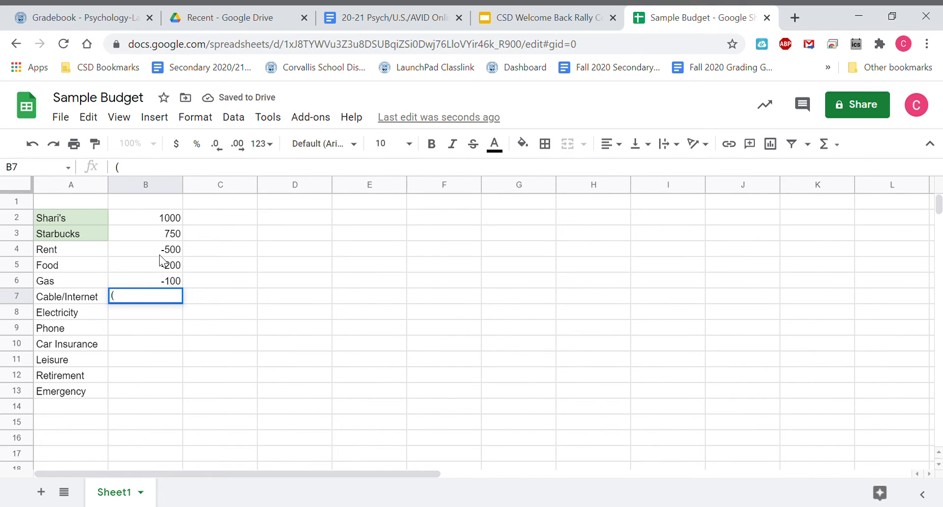
text(75))
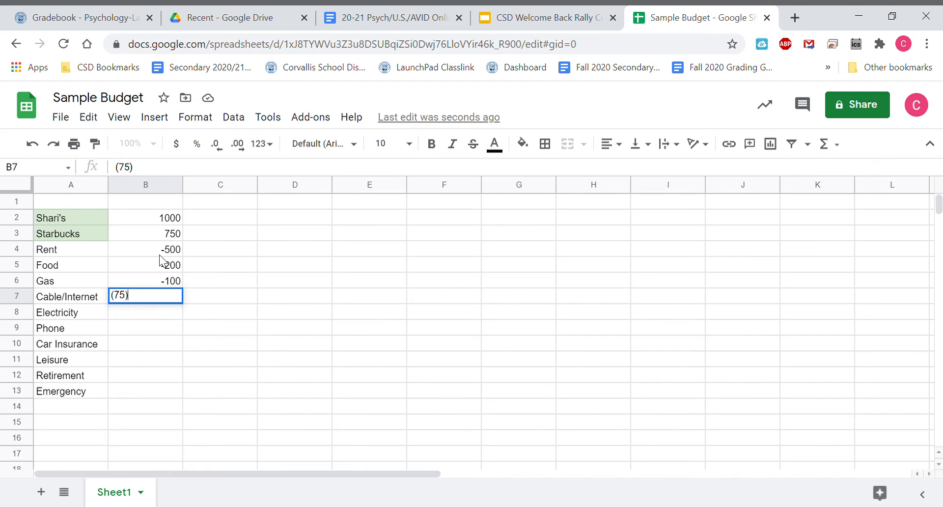
key(Return)
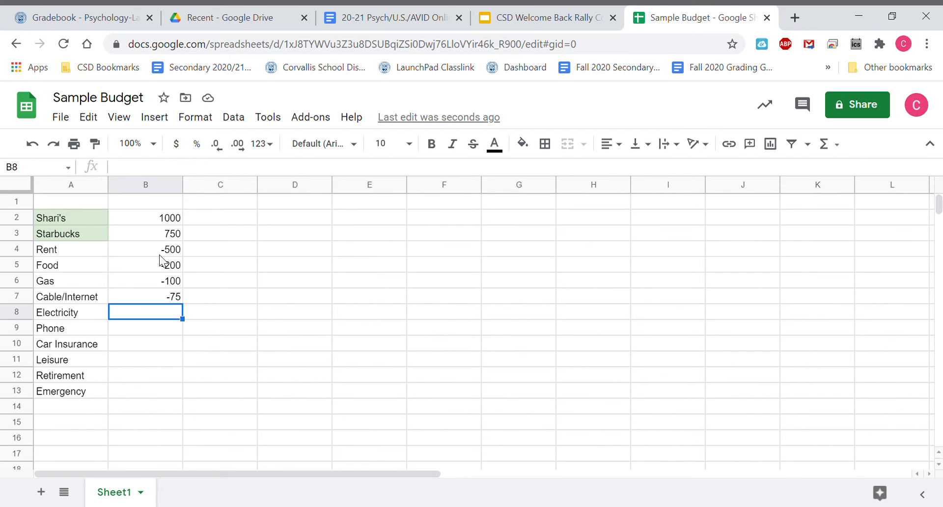
text(()
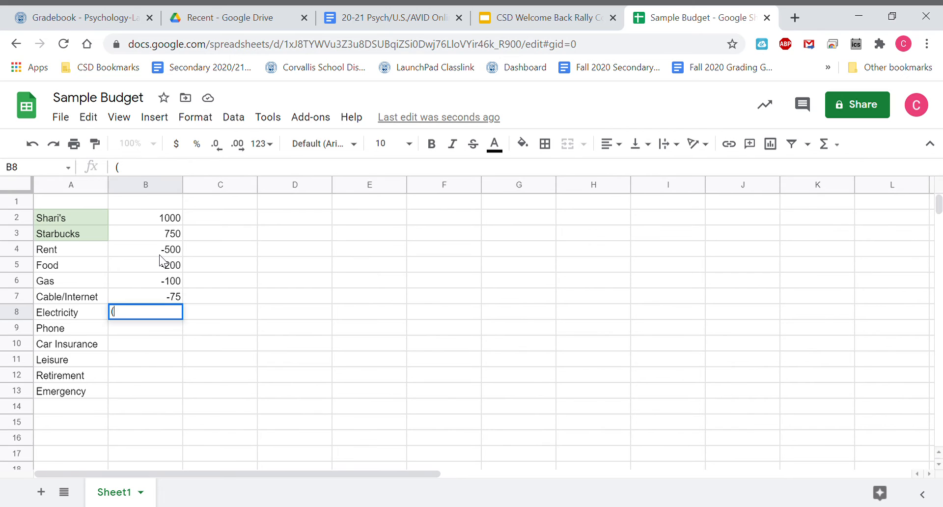
text(50))
key(Return)
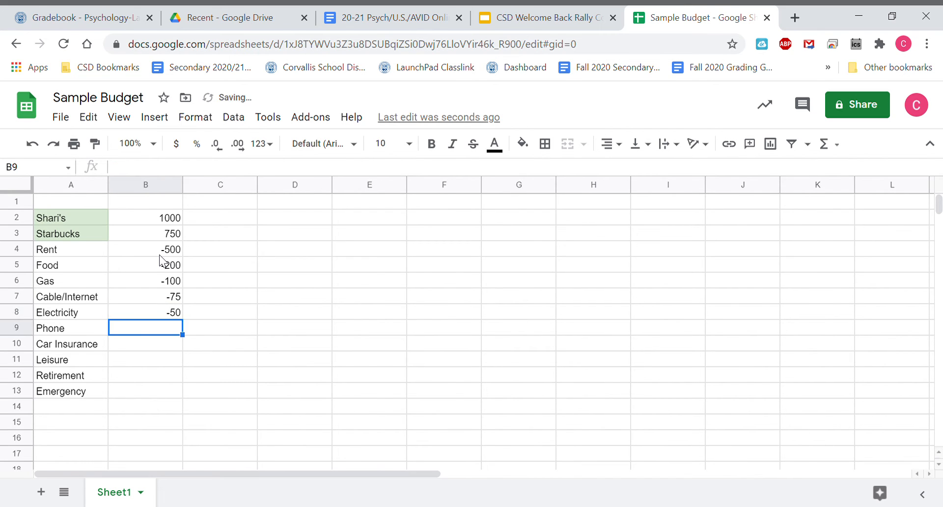
text((5)
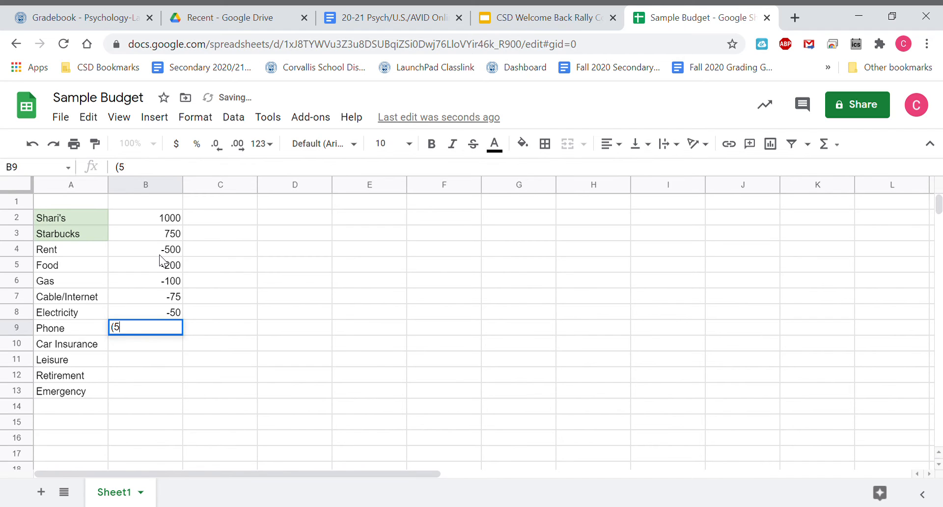
text(0))
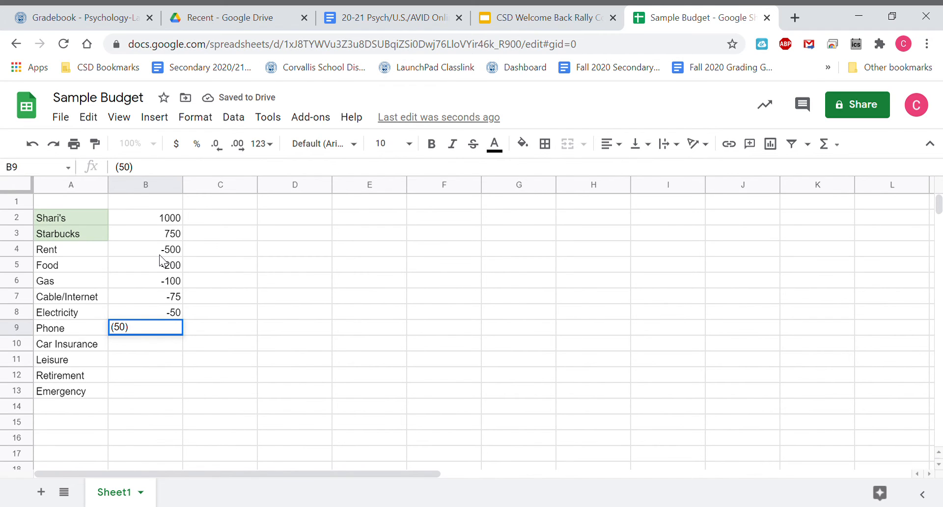
key(Return)
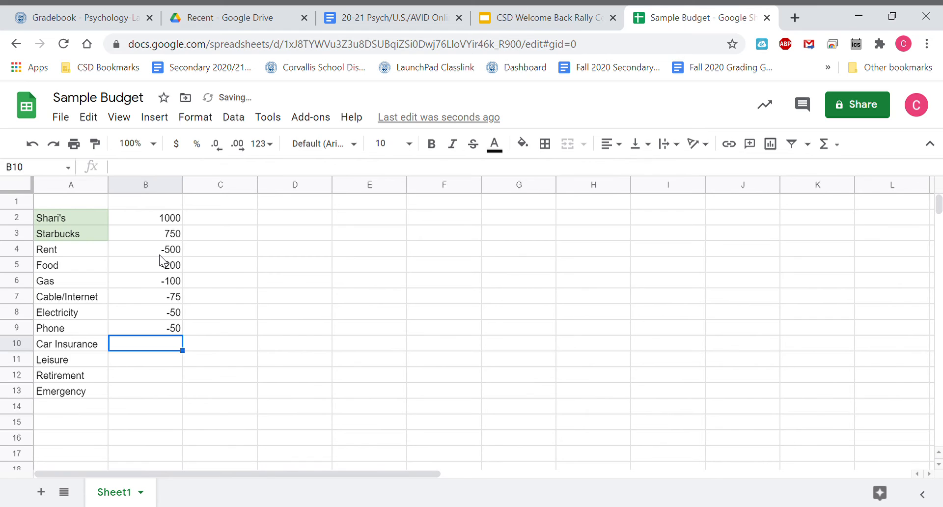
- Enter the negative amounts (75) for Car Insurance in B10 and (200) for Leisure in B11
text(()
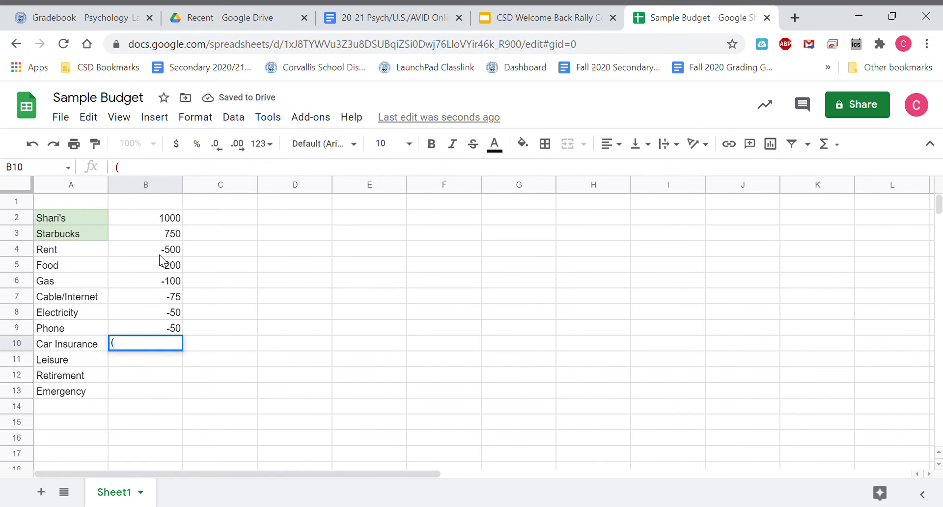
text(75)
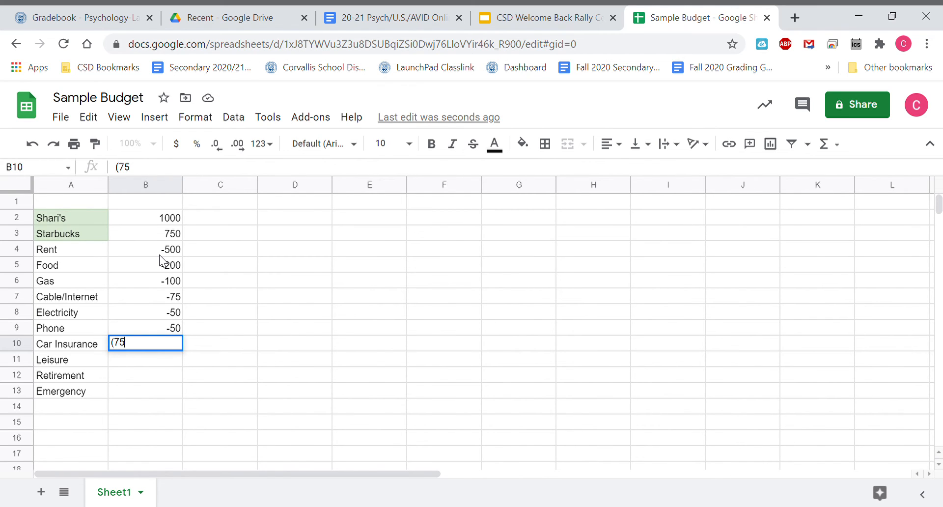
text())
key(Return)
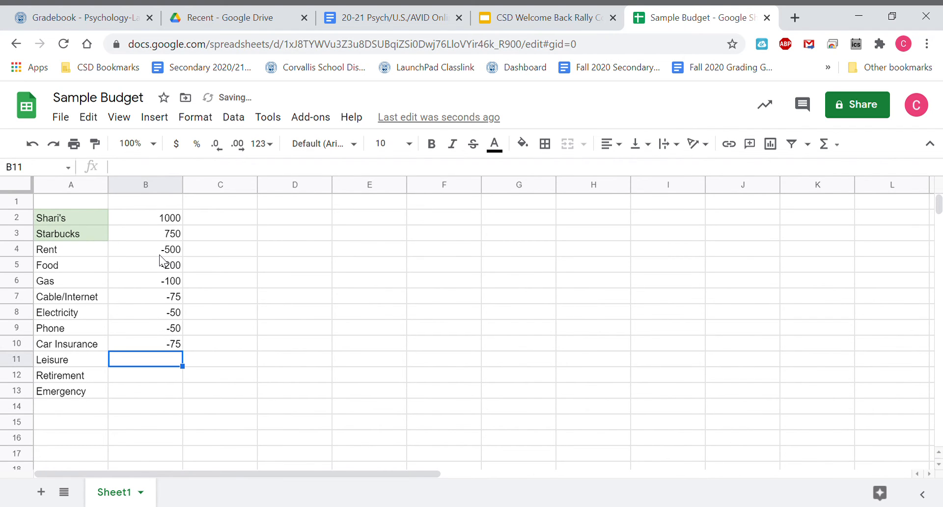
text((20)
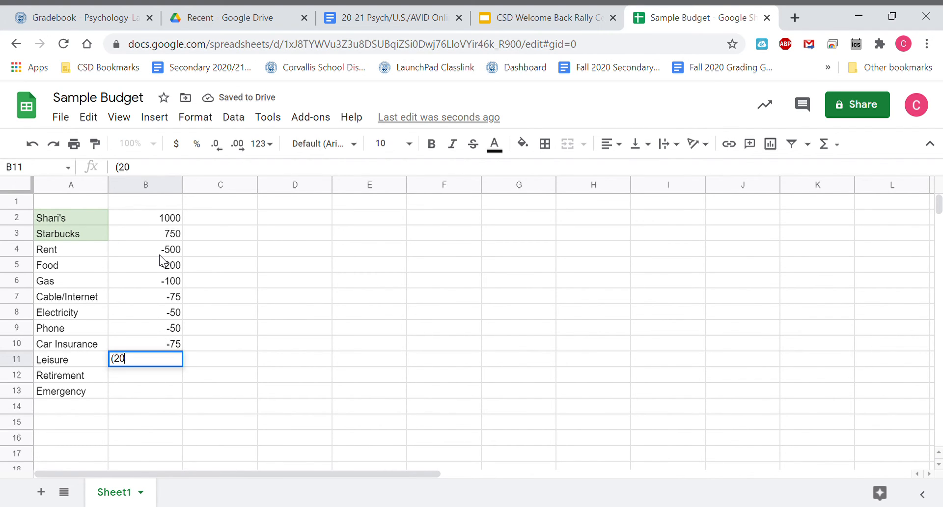
text(0))
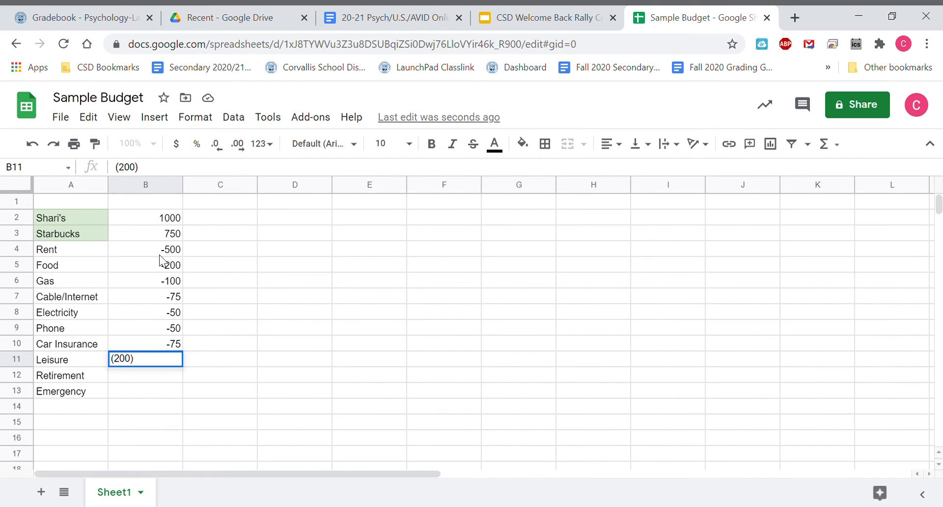
key(Return)
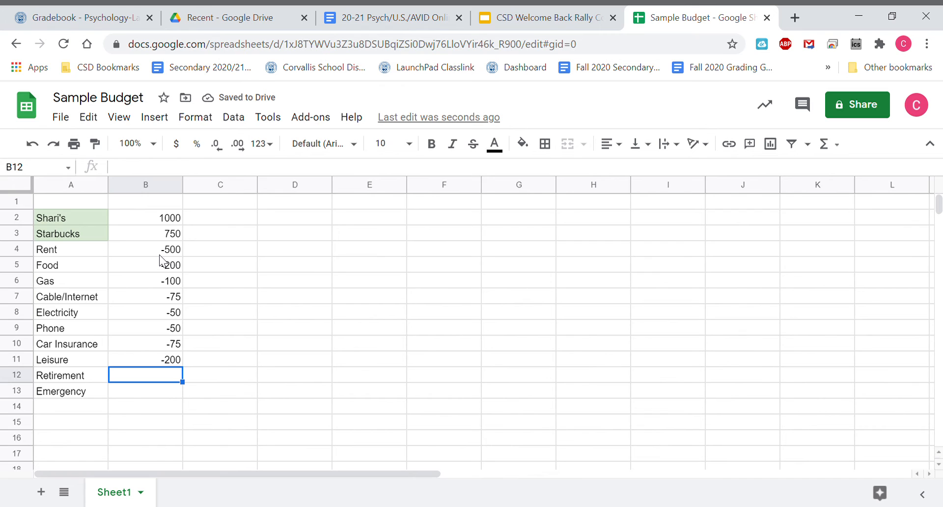
- Enter the negative amount (100) for both Retirement in B12 and Emergency in B13
text(()
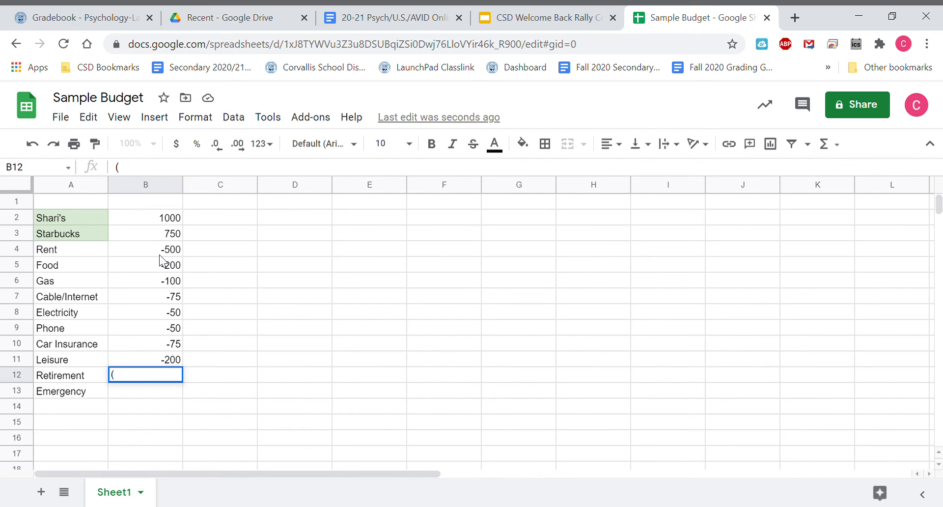
text(100))
key(Return)
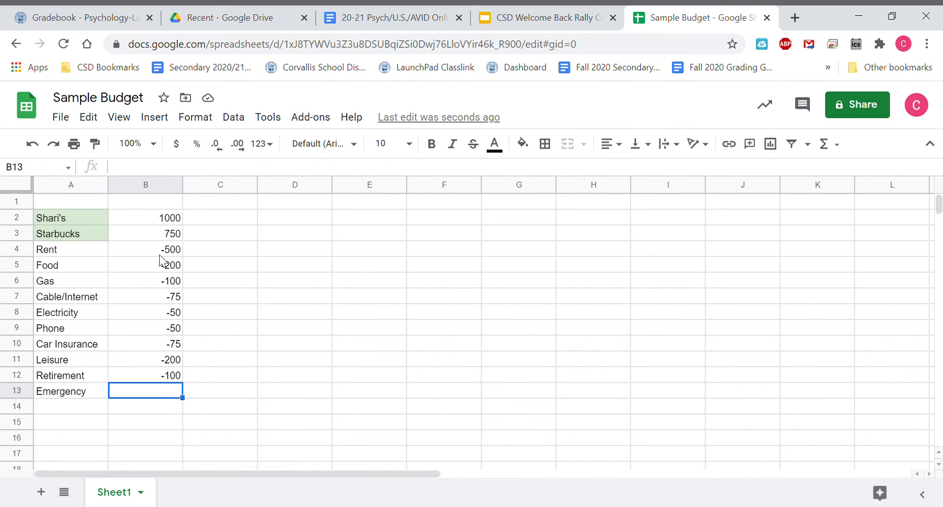
text(()
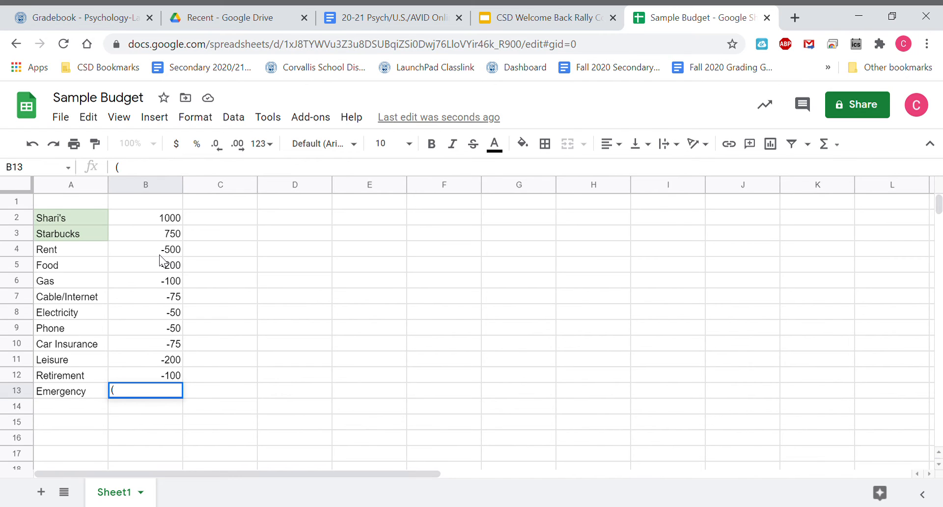
text(100))
key(Return)
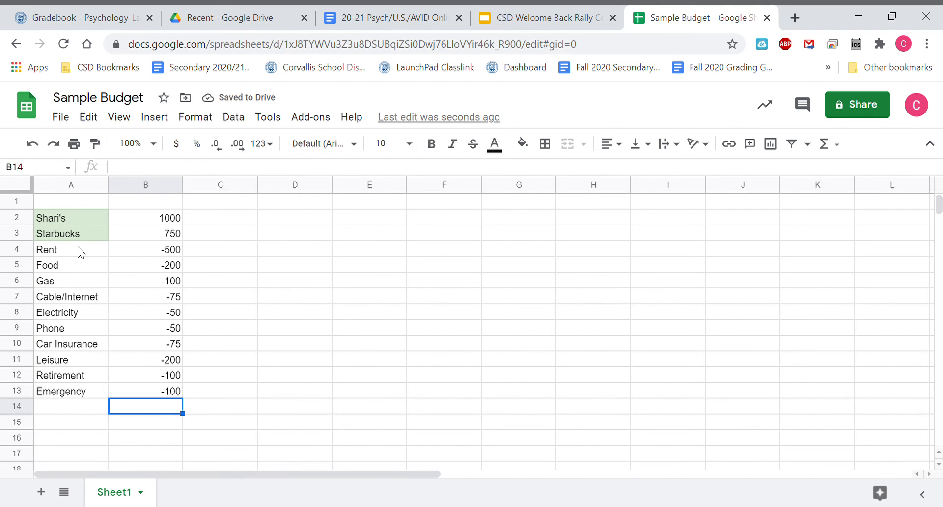
- Fill the expense category cells A4:A13, from Rent to Emergency, with light red
drag(75, 247, 76, 392)
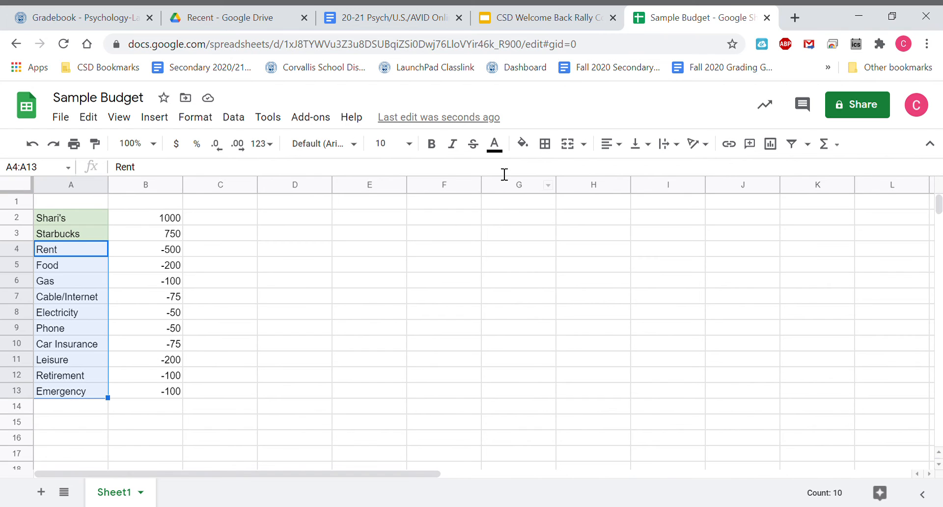
click(531, 144)
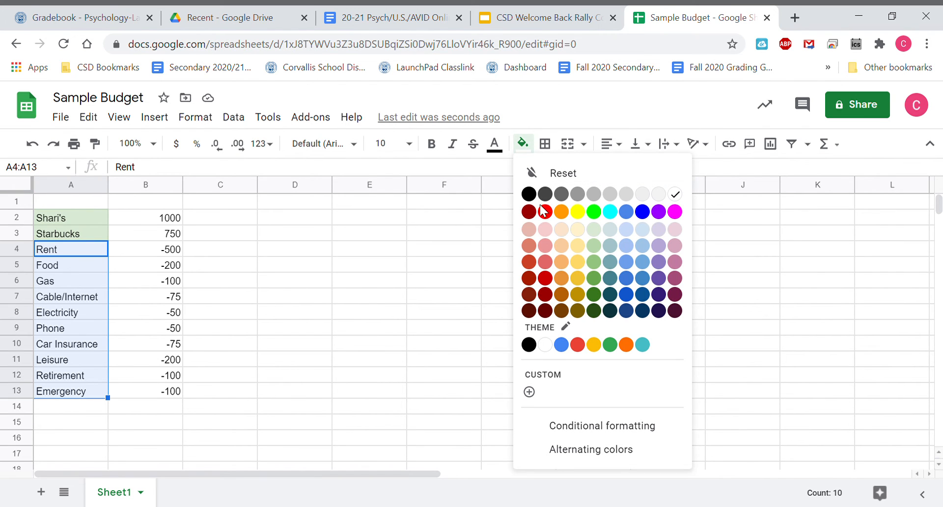
click(545, 230)
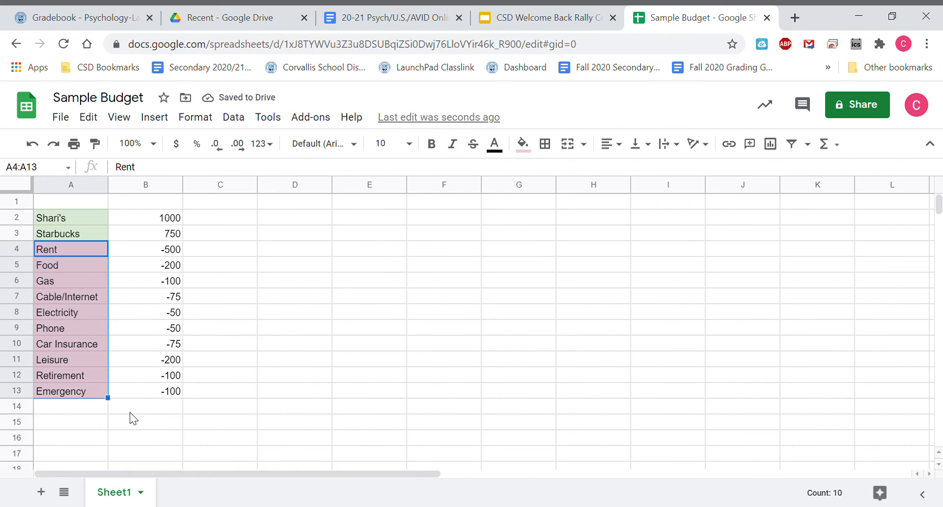
- Label A14 as New Car and total the amounts in B2:B13 with a SUM formula in B14
click(73, 409)
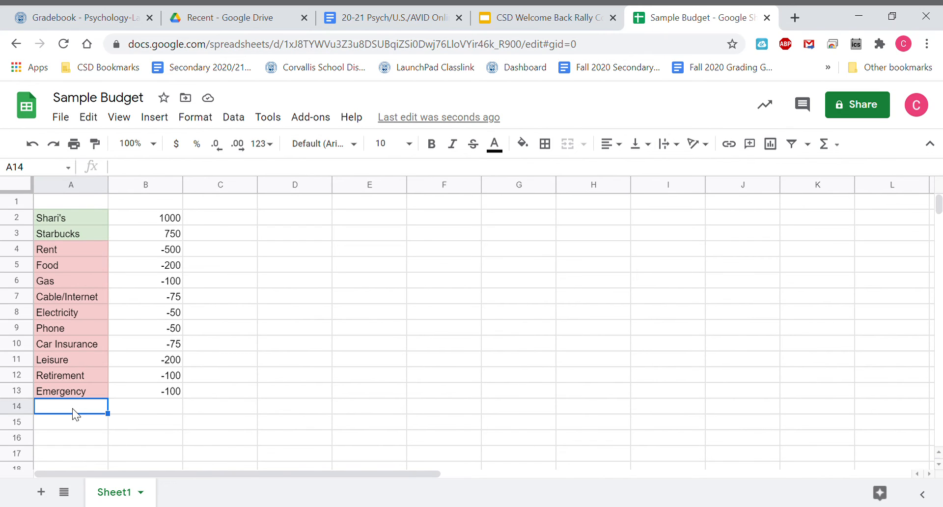
text(New Car)
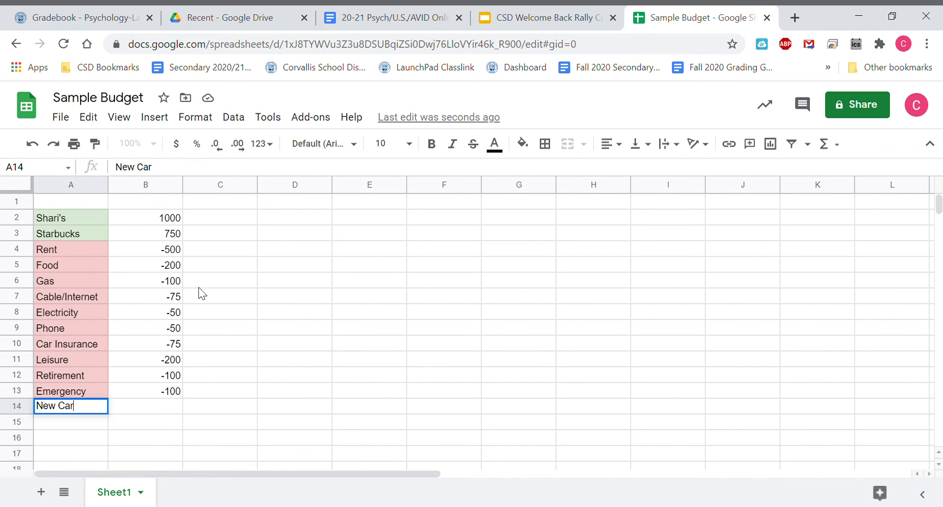
click(166, 221)
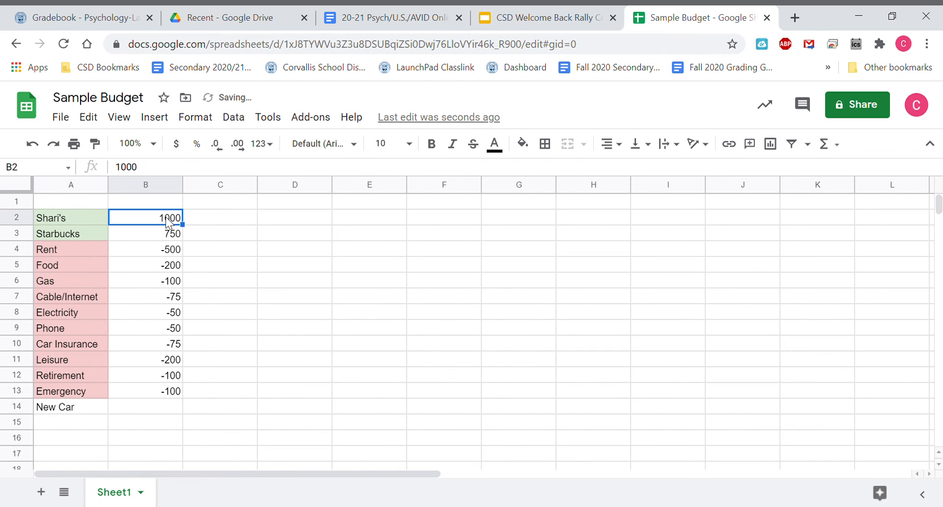
drag(166, 219, 170, 394)
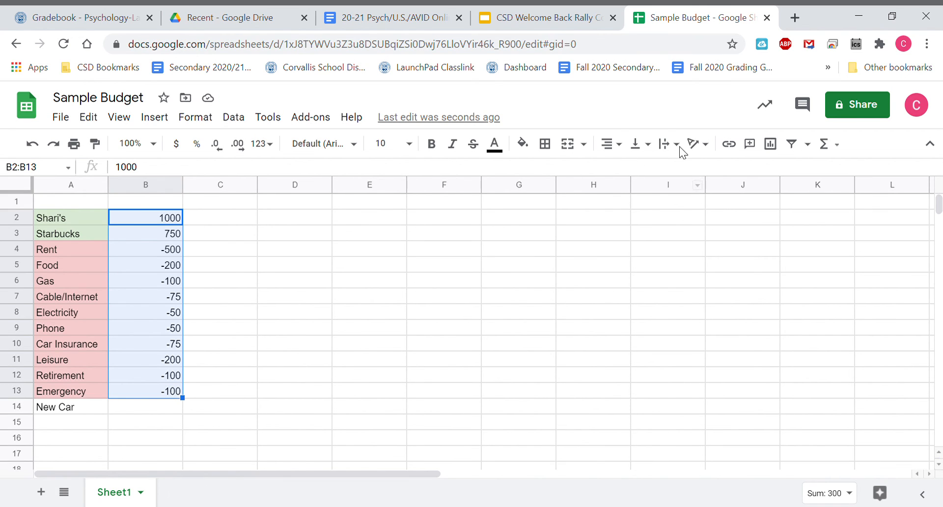
click(835, 145)
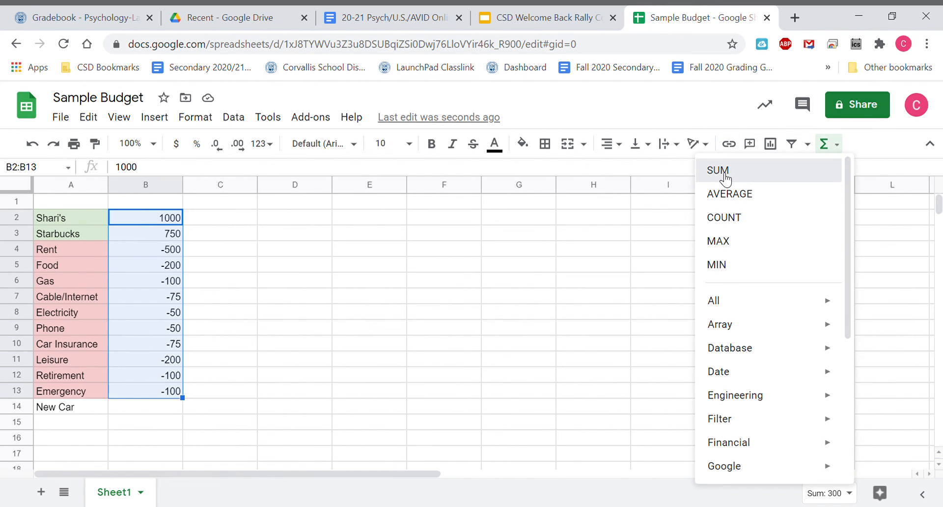
click(718, 170)
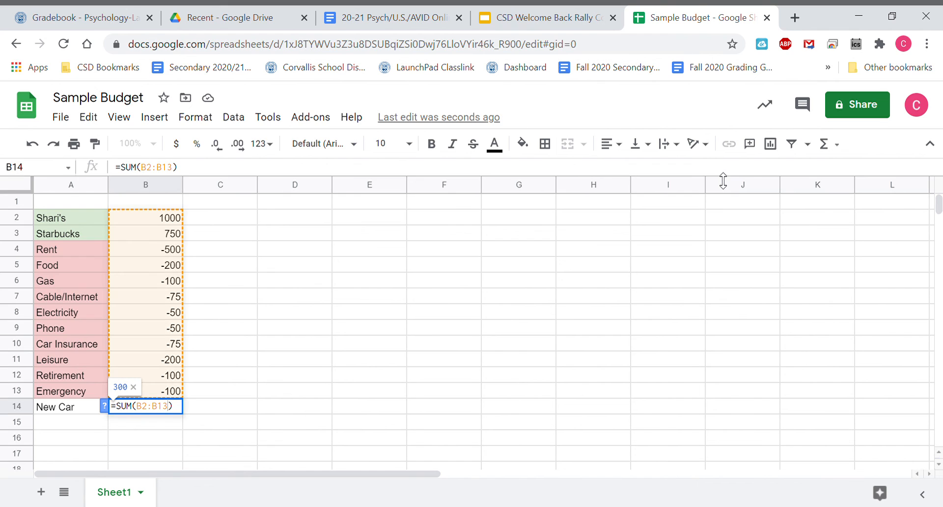
click(208, 407)
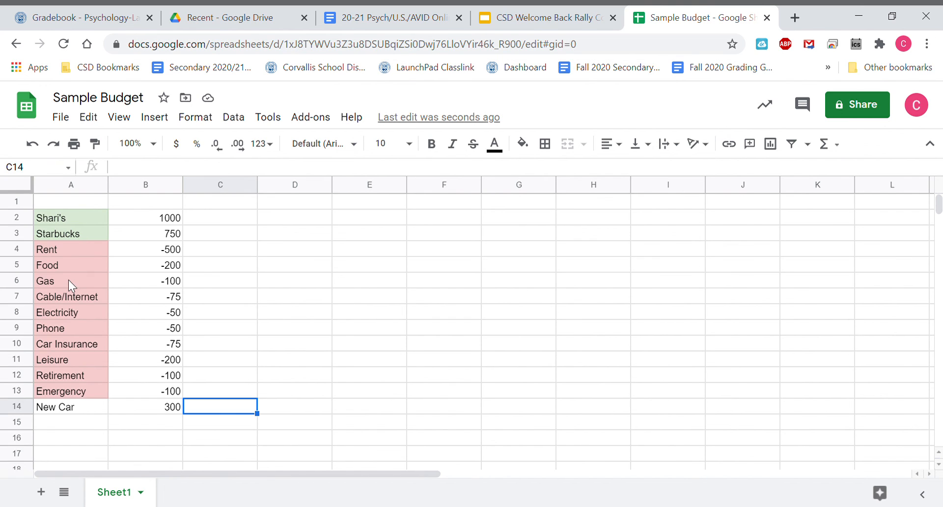
- Insert a blank row above the Phone expense in row 9
click(48, 327)
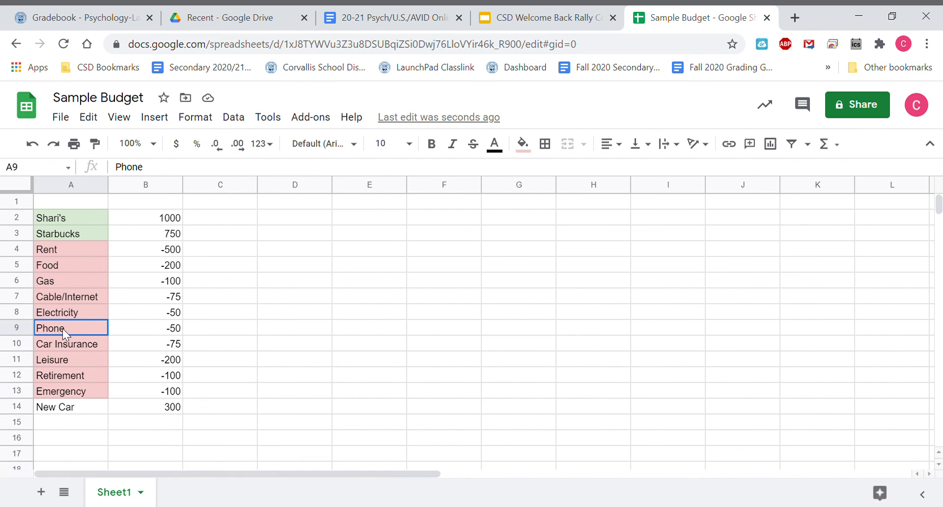
drag(91, 328, 126, 326)
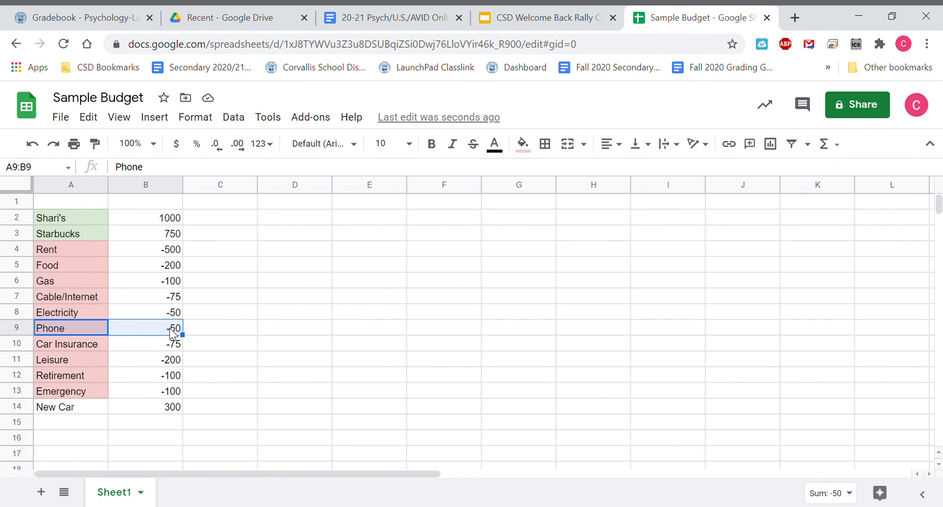
right_click(121, 327)
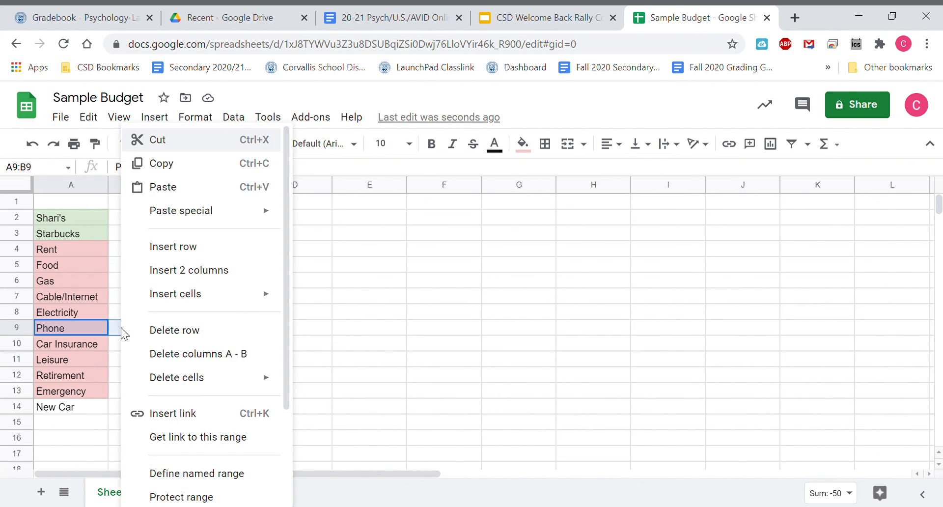
click(189, 248)
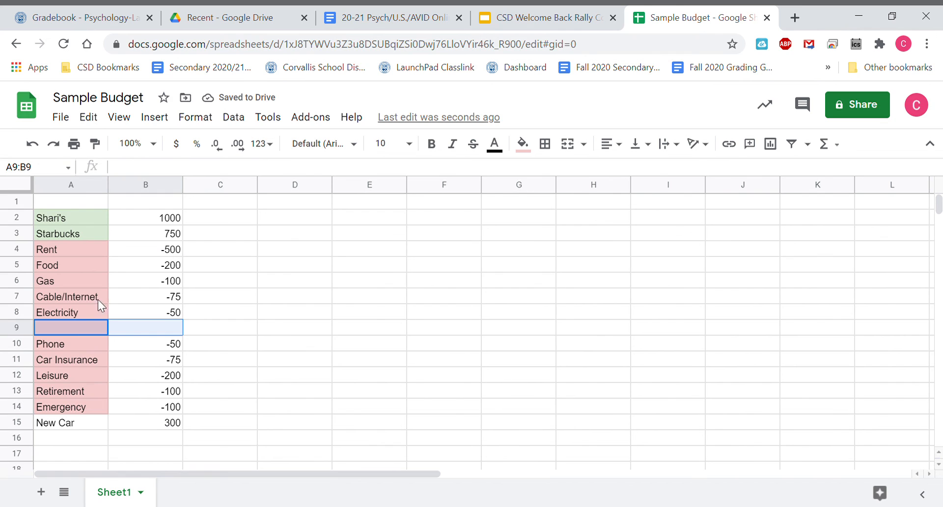
- Enter the expense Pet Insurance in A9 with the negative amount (20) in B9
click(60, 331)
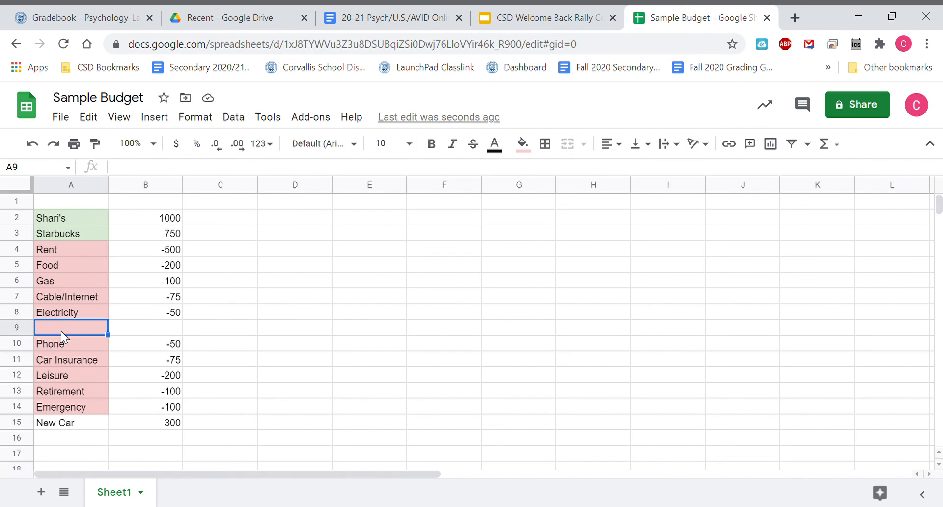
text(Pet)
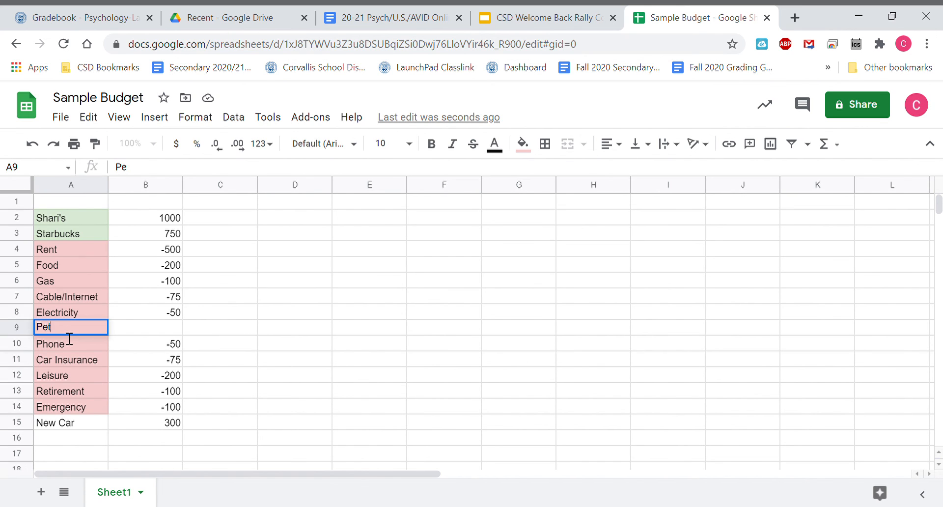
text( Insurance)
key(Tab)
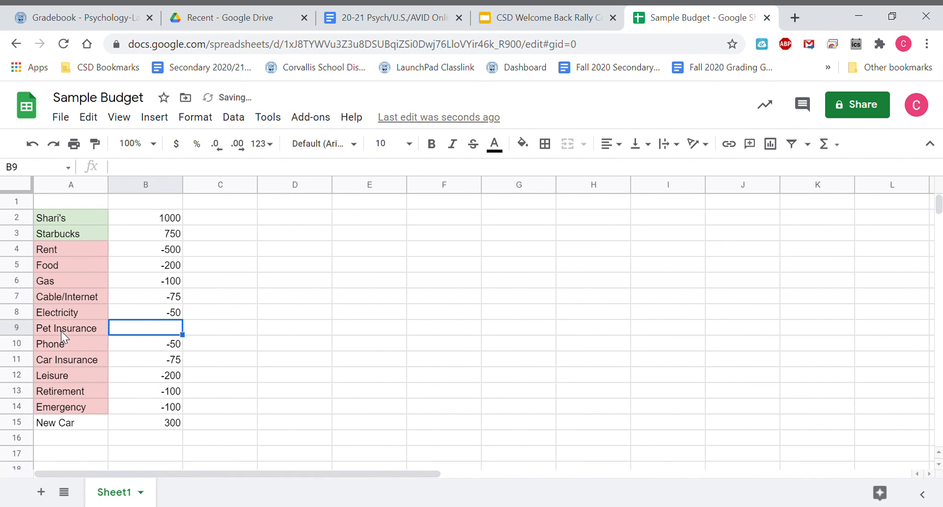
text(()
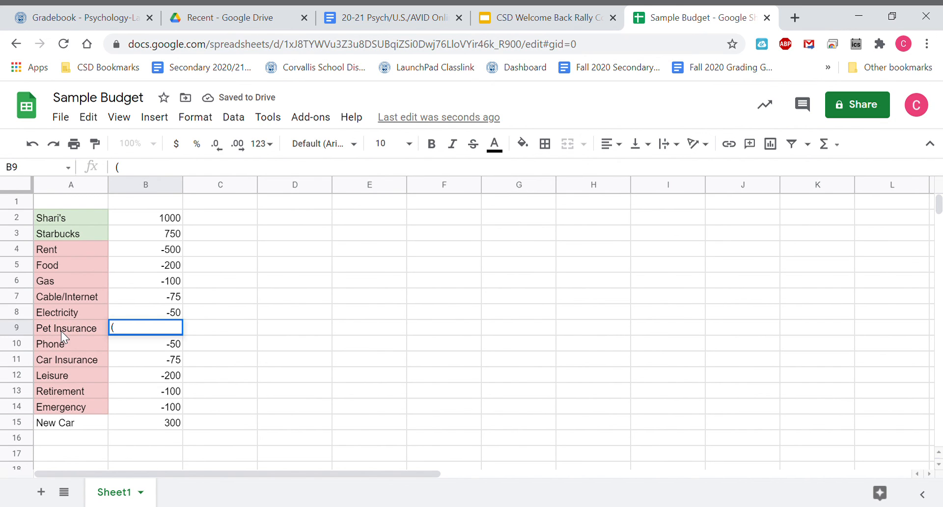
text(20))
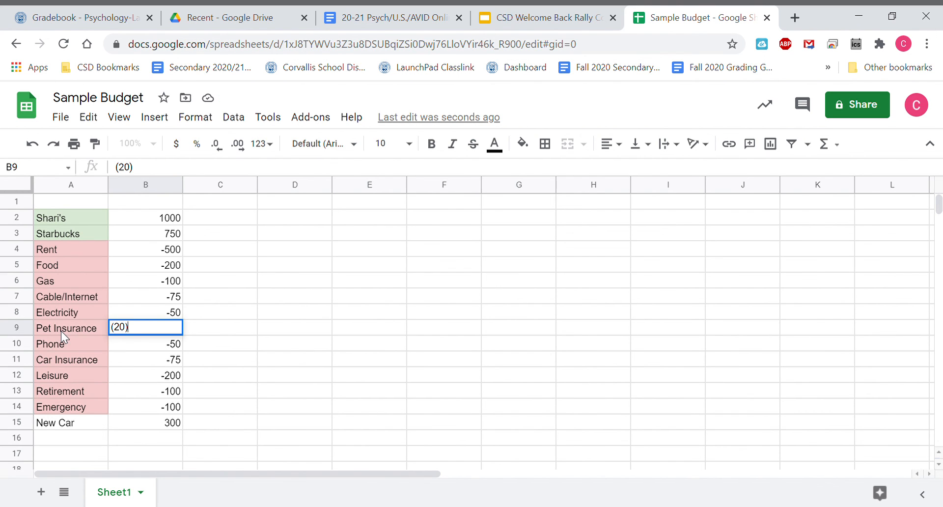
key(Return)
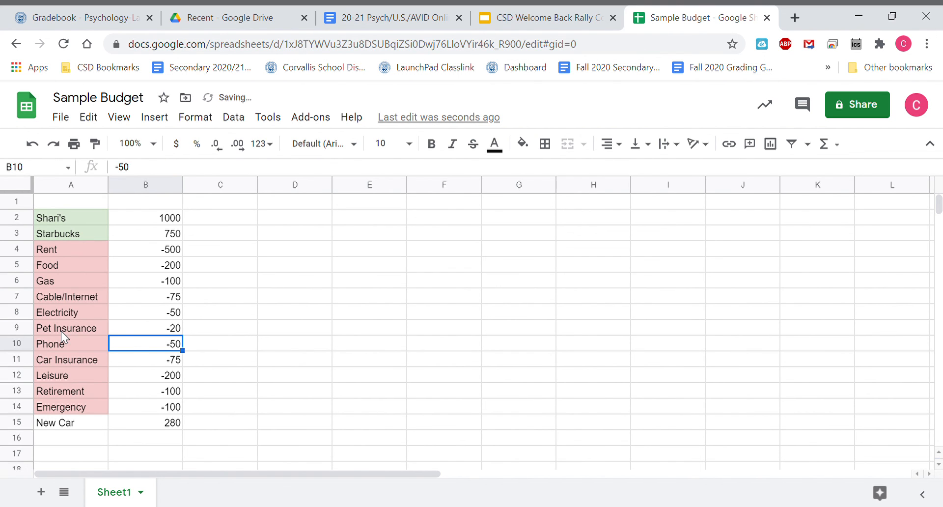